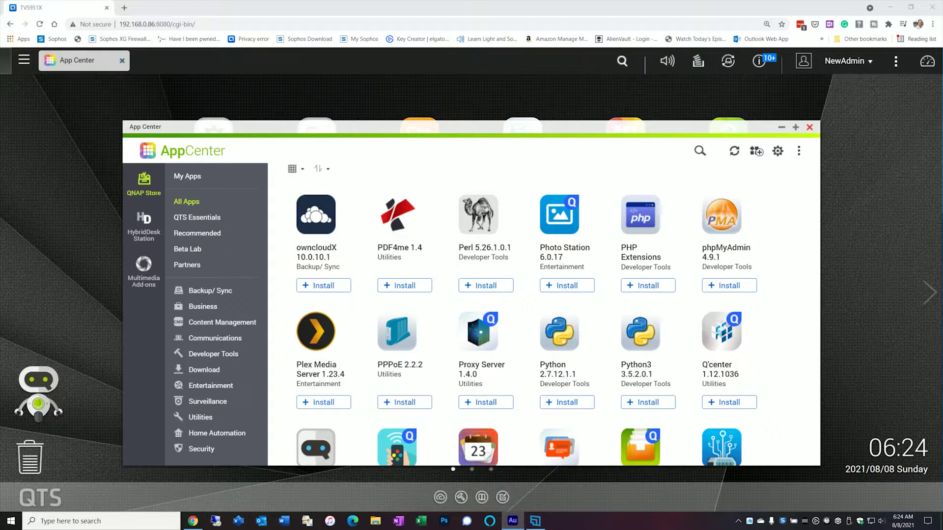
# Install Plex Media Server from the QNAP Store with DataVol1 as the installation location
pyautogui.click(335, 402)
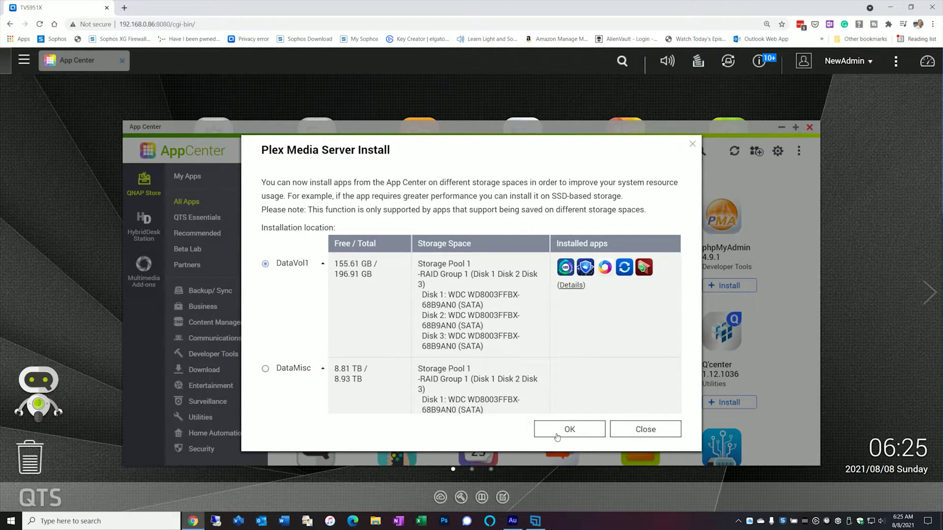
pyautogui.click(558, 432)
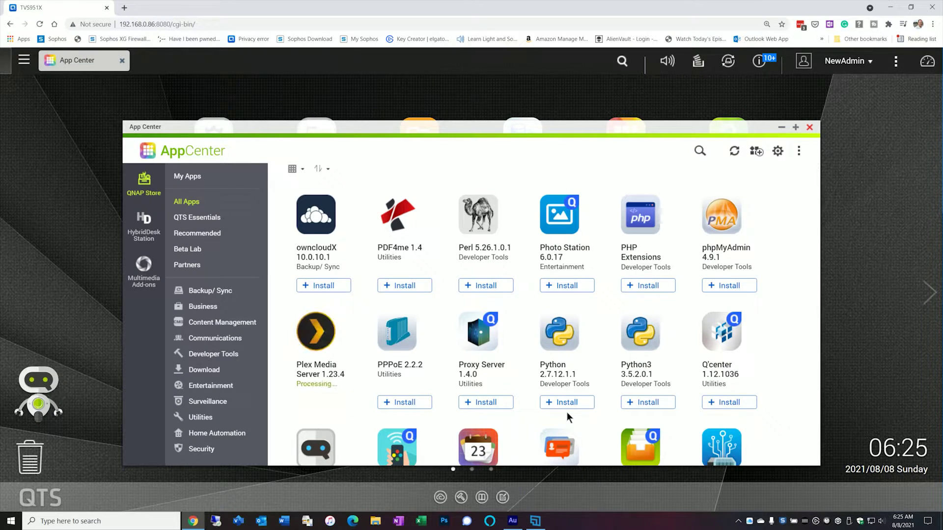
pyautogui.scroll(-3, 566, 412)
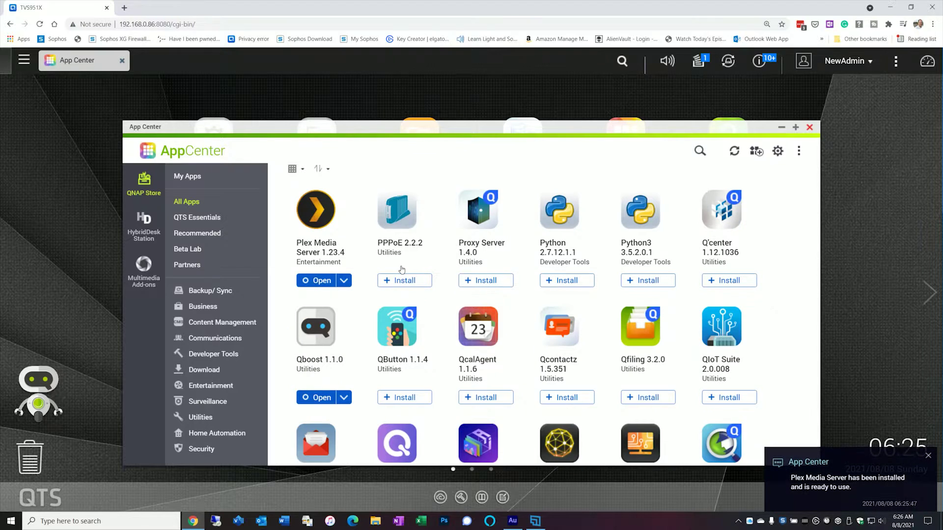
pyautogui.scroll(-3, 383, 271)
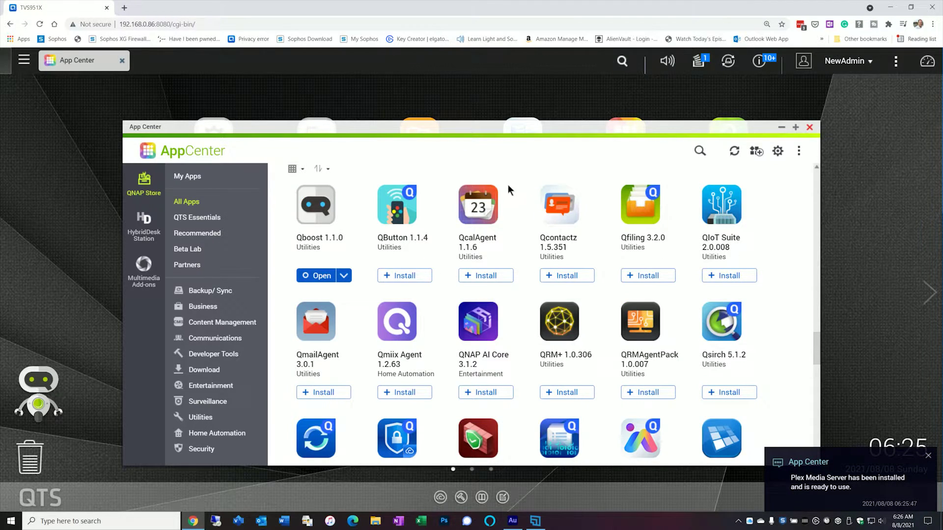
pyautogui.scroll(2, 430, 272)
pyautogui.scroll(5, 430, 272)
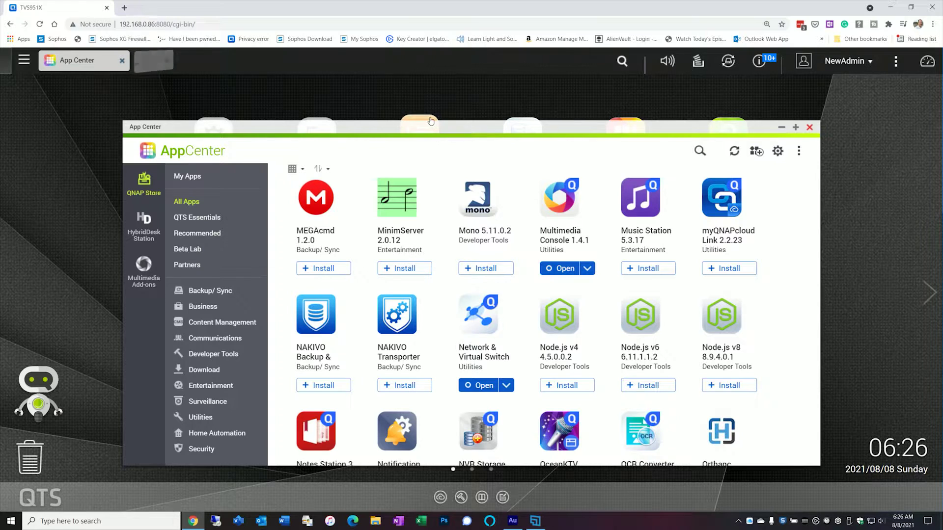
# Examine the Movies and MP4 folders under DataMisc in File Station, closing it when finished
pyautogui.click(426, 133)
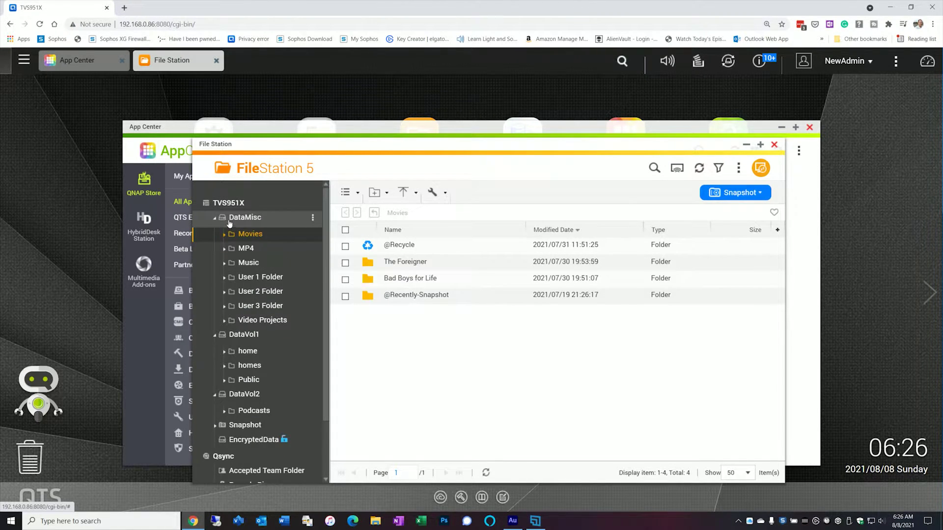
pyautogui.moveTo(232, 218)
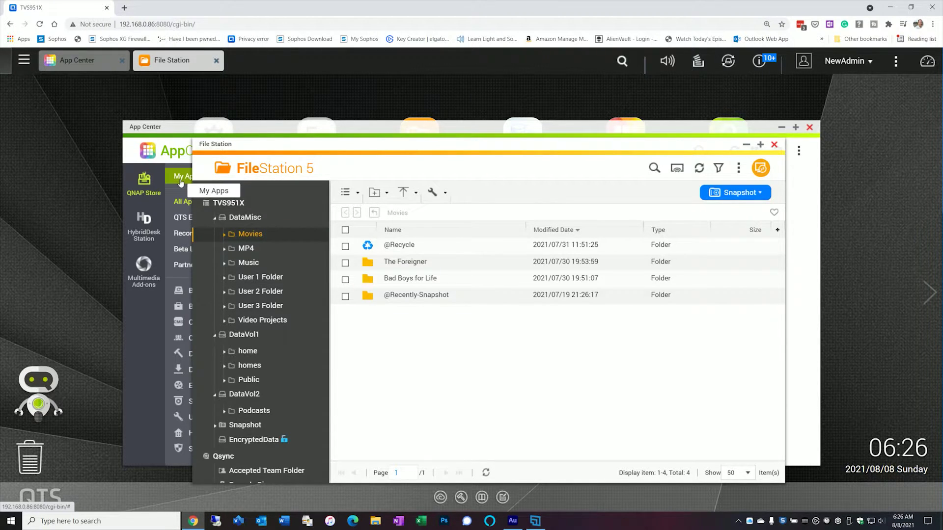
pyautogui.click(247, 250)
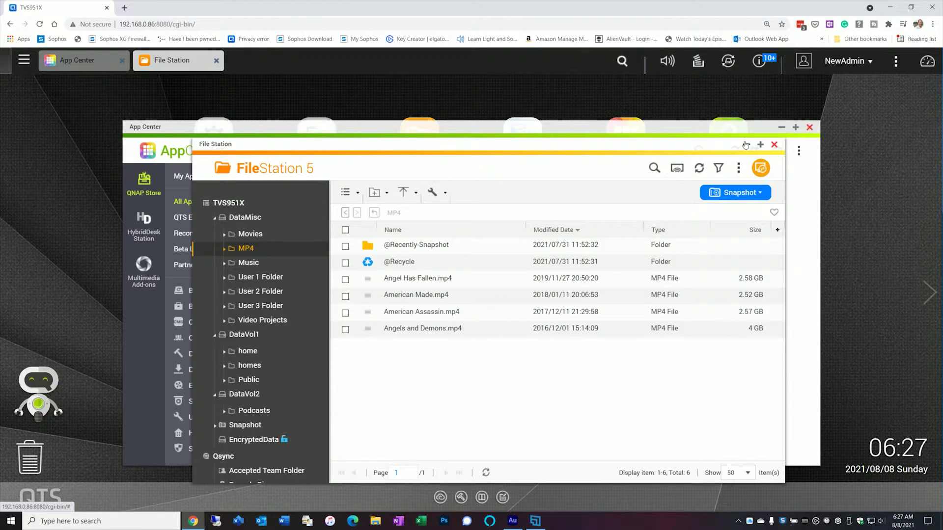
pyautogui.click(774, 144)
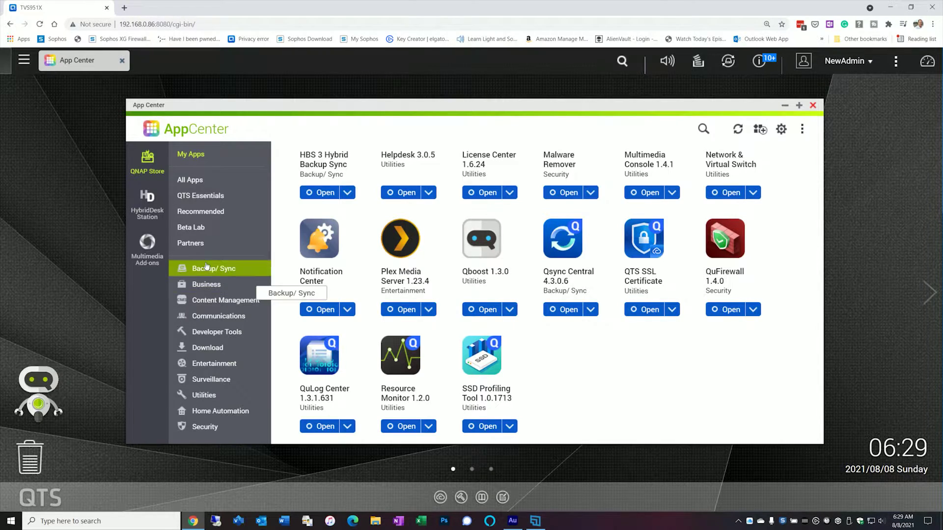
# Open Plex Media Server, choose the account owner's profile and accept the How Plex Works introduction
pyautogui.click(411, 303)
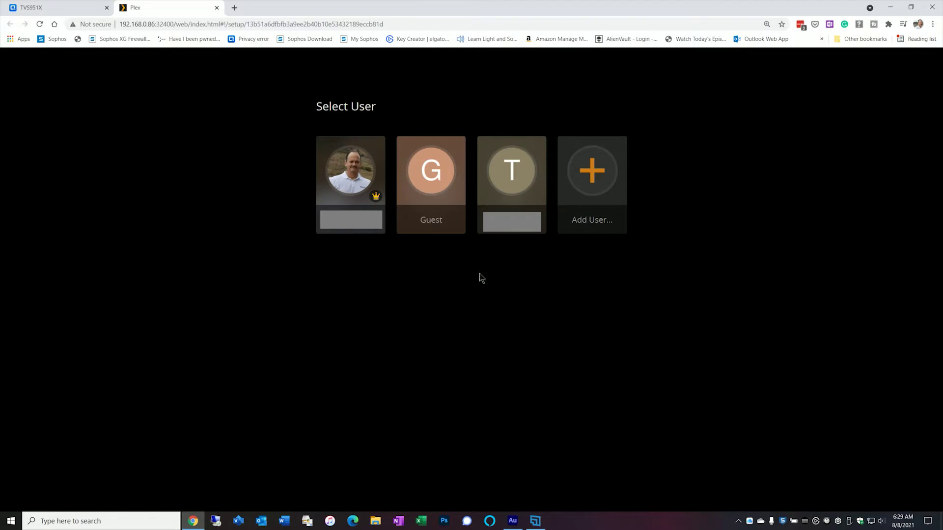
pyautogui.click(344, 175)
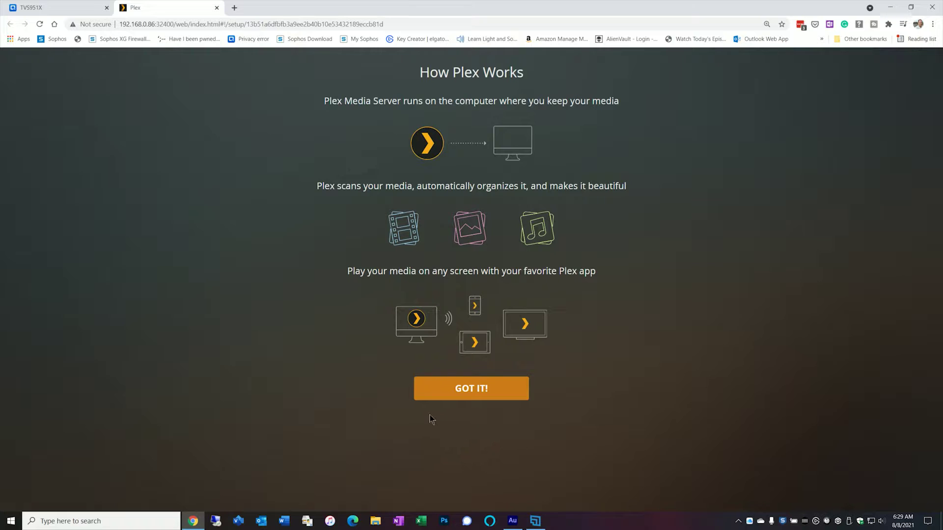
pyautogui.click(451, 395)
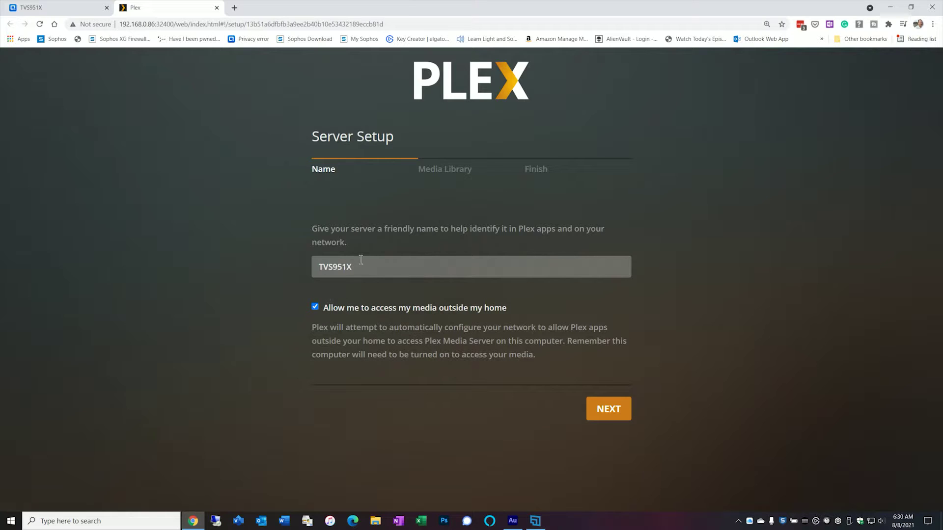
# Name the server QNAP-TVS951X, disable media access outside the home and continue to the media library setup
pyautogui.click(321, 269)
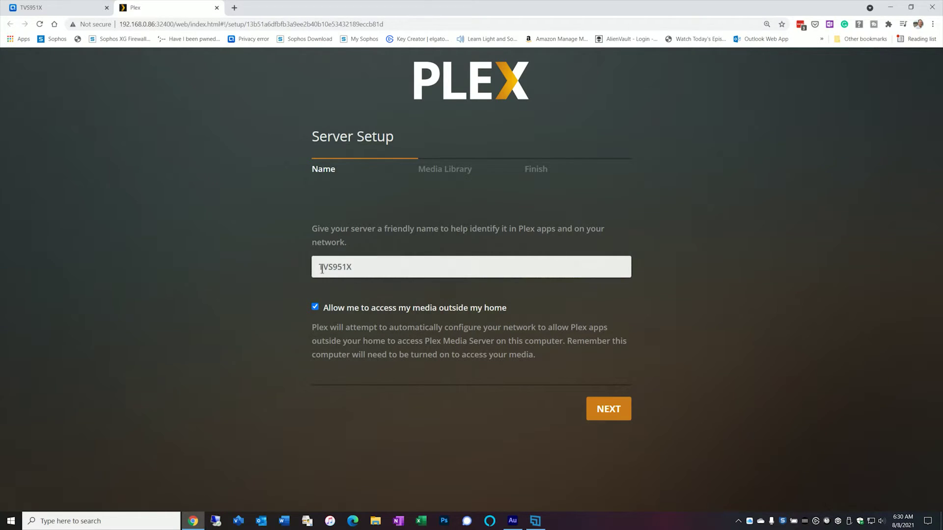
pyautogui.write('QNAP-')
pyautogui.click(314, 309)
pyautogui.click(315, 309)
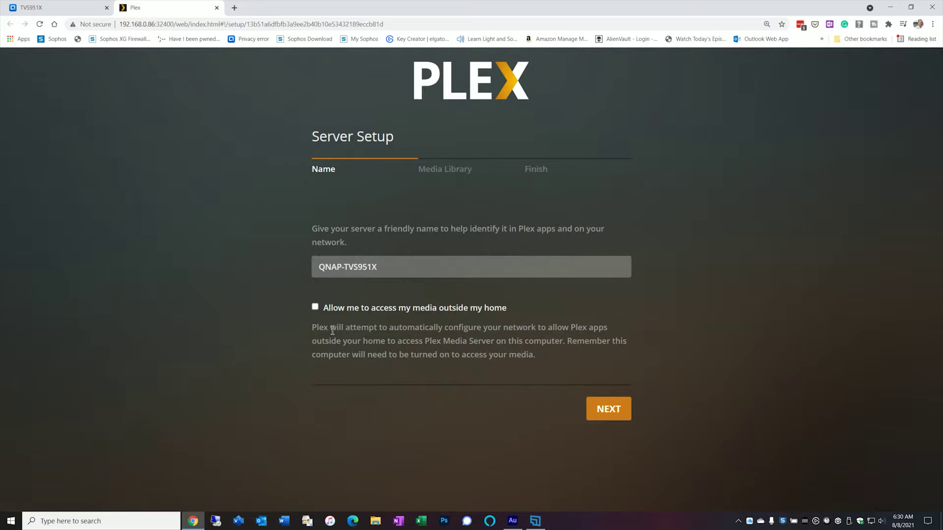
pyautogui.click(605, 412)
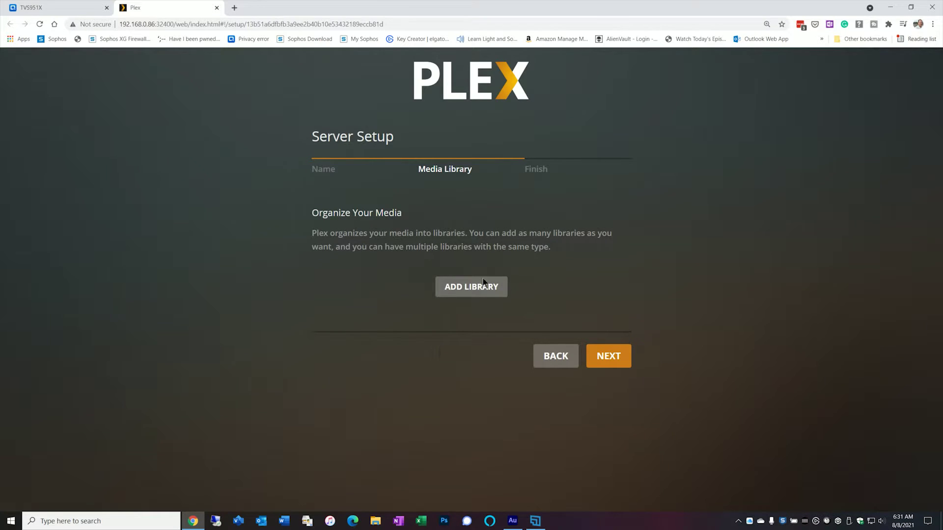
# Start a new library of type Movies named MKV and proceed to its folder selection
pyautogui.click(468, 290)
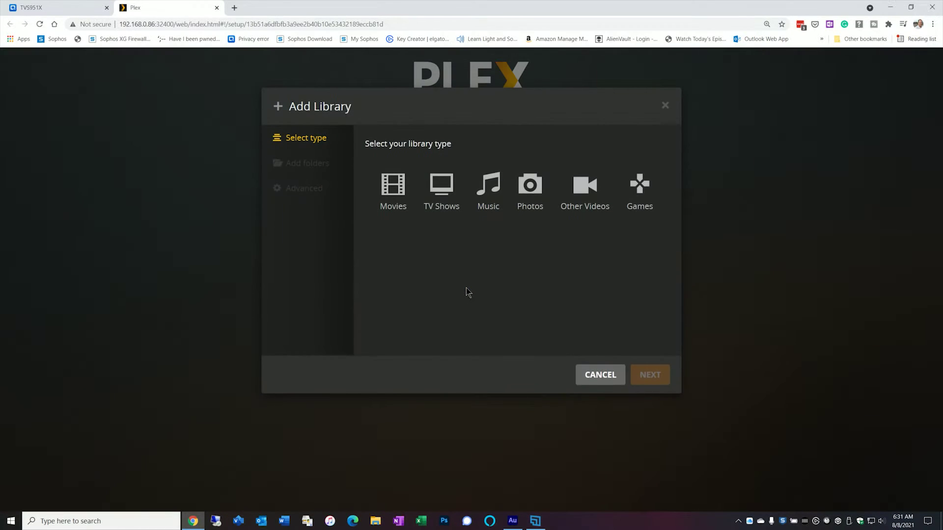
pyautogui.click(399, 210)
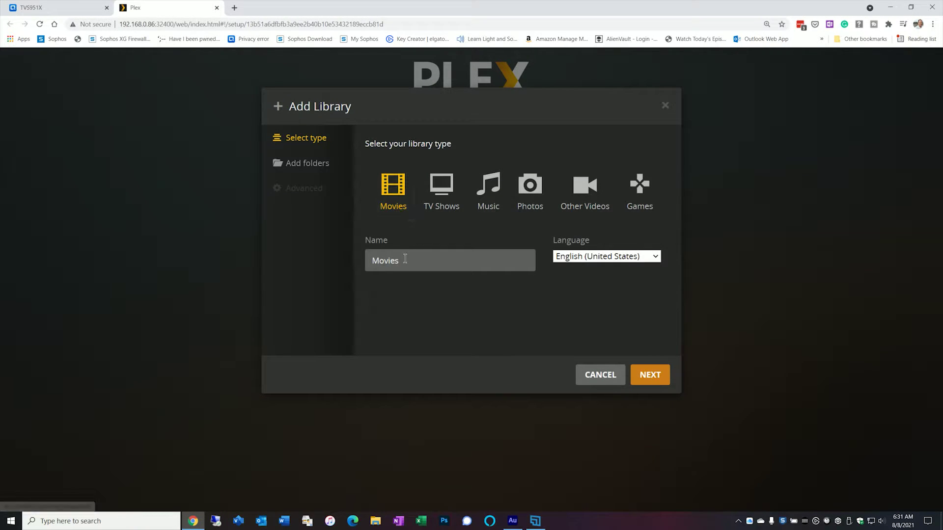
pyautogui.doubleClick(405, 262)
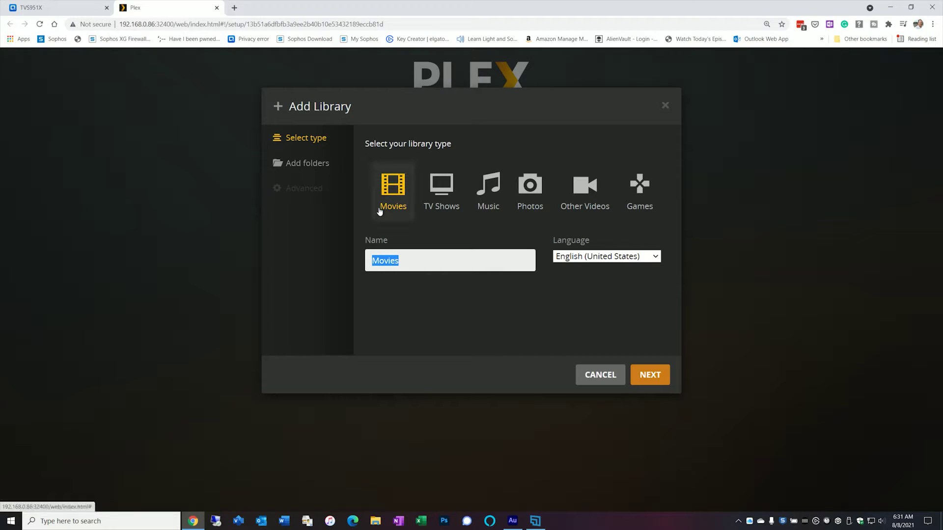
pyautogui.write('MKV')
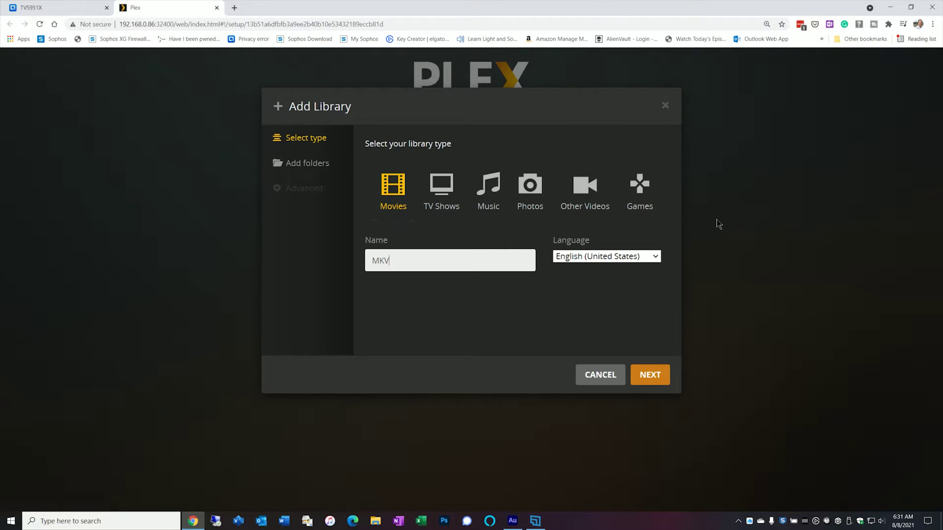
pyautogui.click(644, 380)
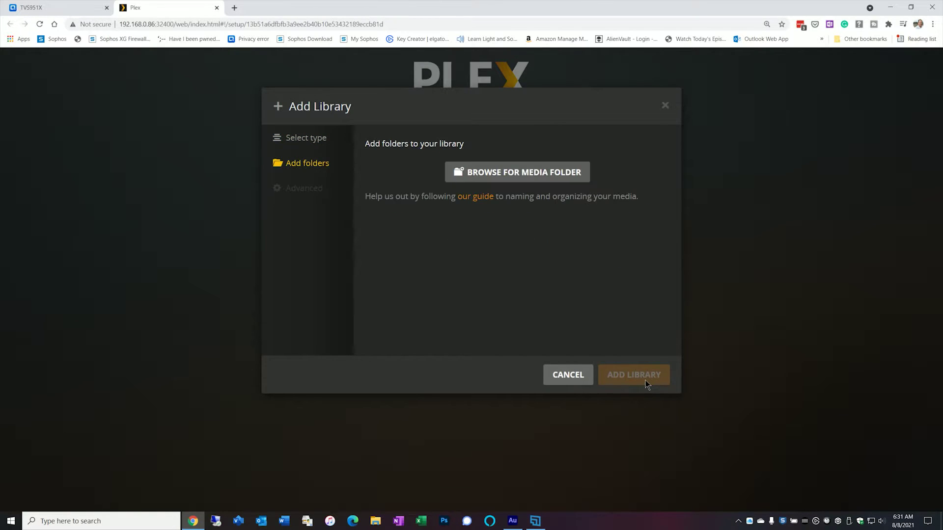
# Add the folder /share/CACHEDEV2_DATA/Movies to the MKV library and create the library
pyautogui.click(528, 181)
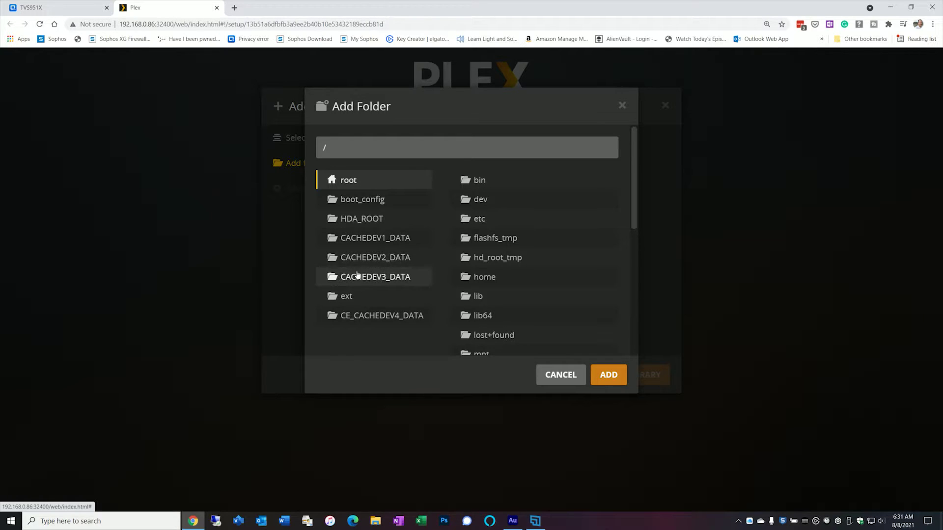
pyautogui.click(380, 260)
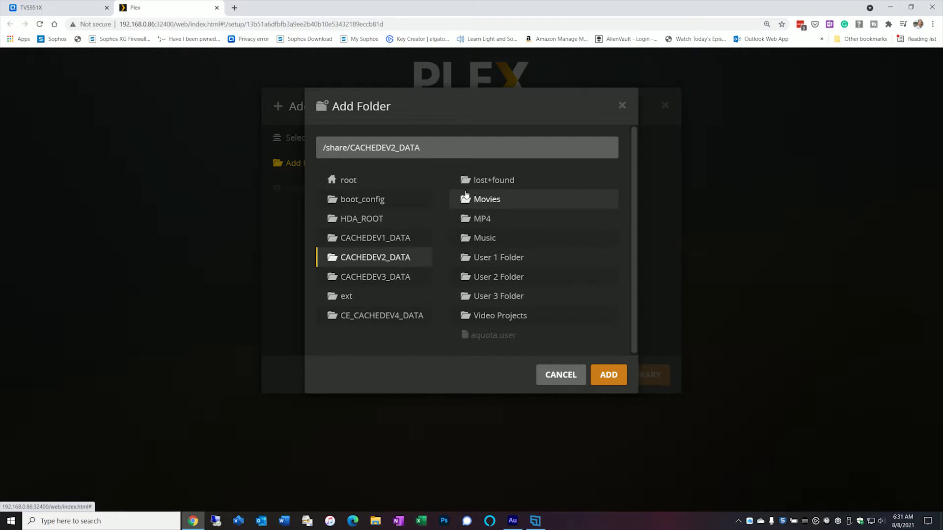
pyautogui.click(480, 203)
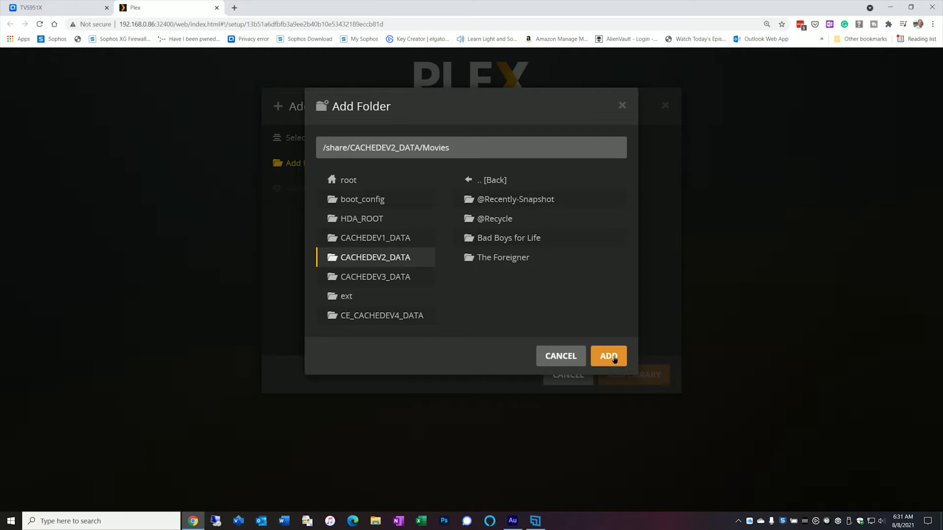
pyautogui.click(614, 358)
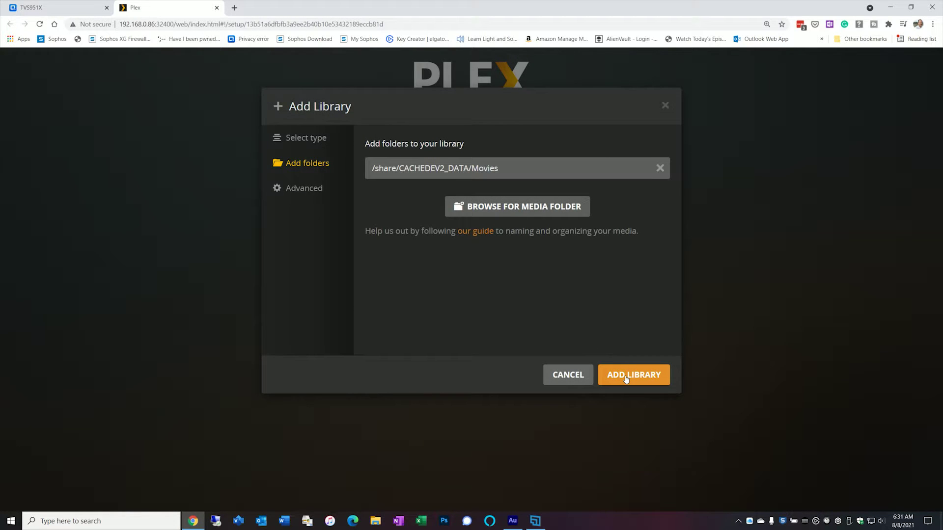
pyautogui.click(626, 377)
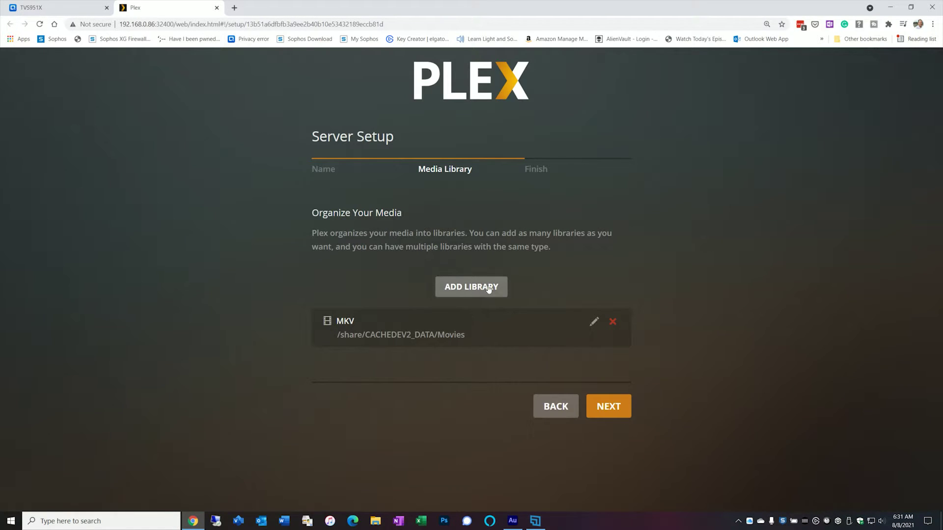
# Start a second library of type Movies named MP4 and proceed to its folder selection
pyautogui.click(461, 286)
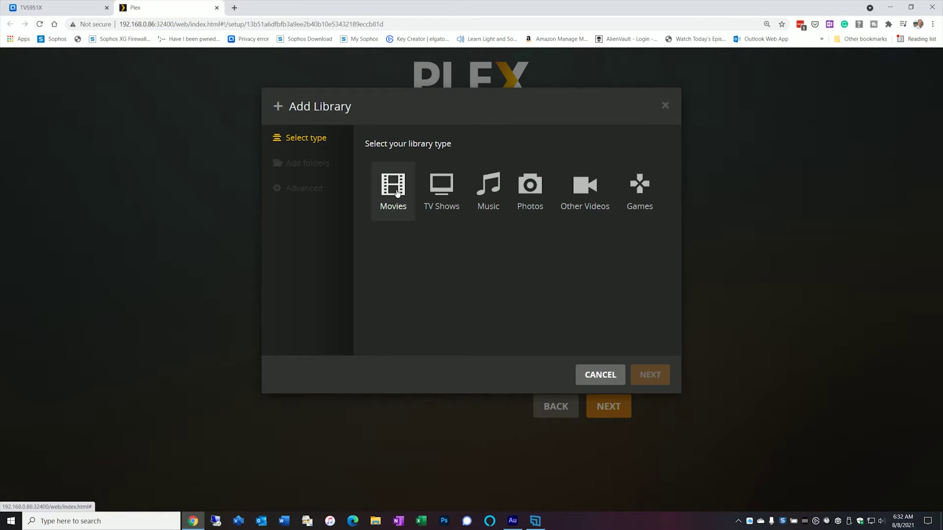
pyautogui.click(396, 205)
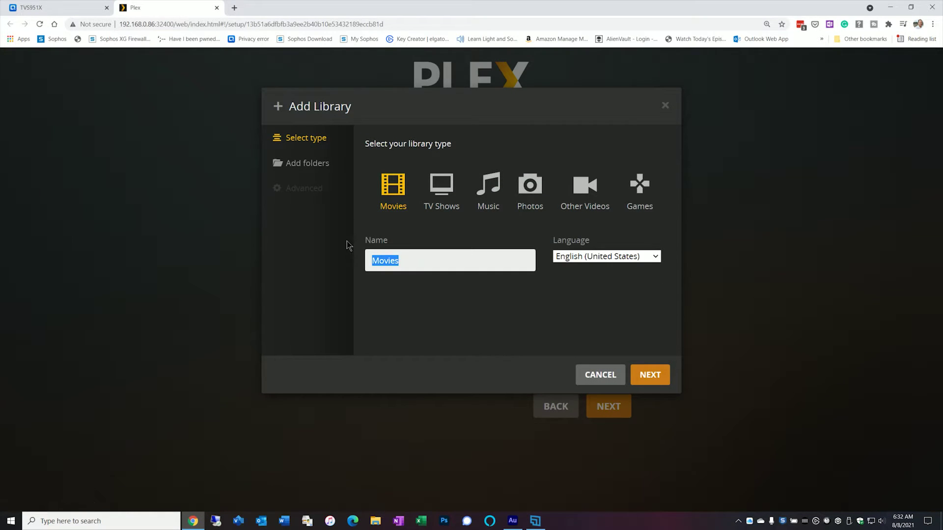
pyautogui.write('M')
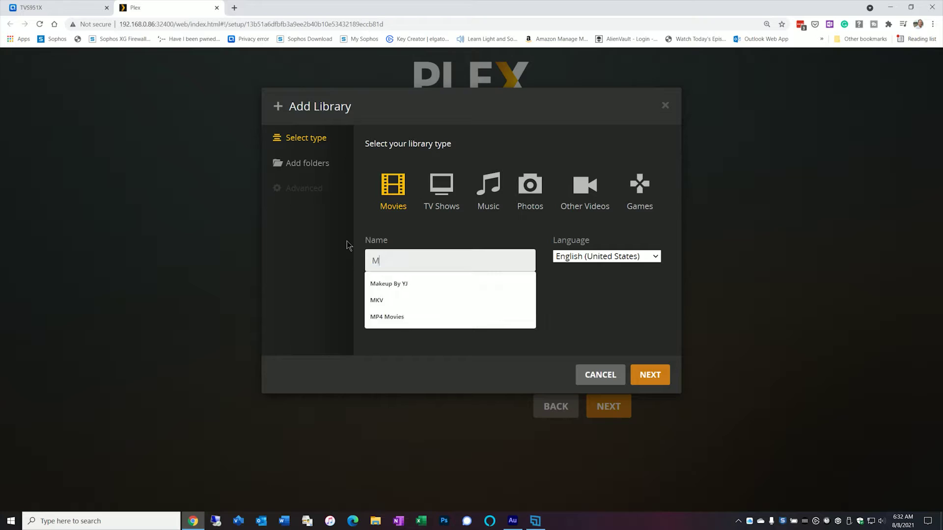
pyautogui.write('P4')
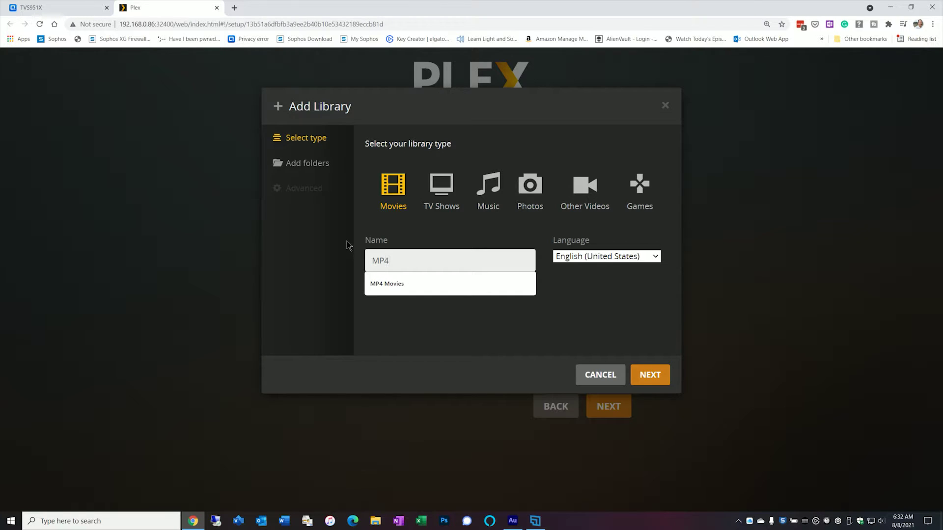
pyautogui.click(519, 339)
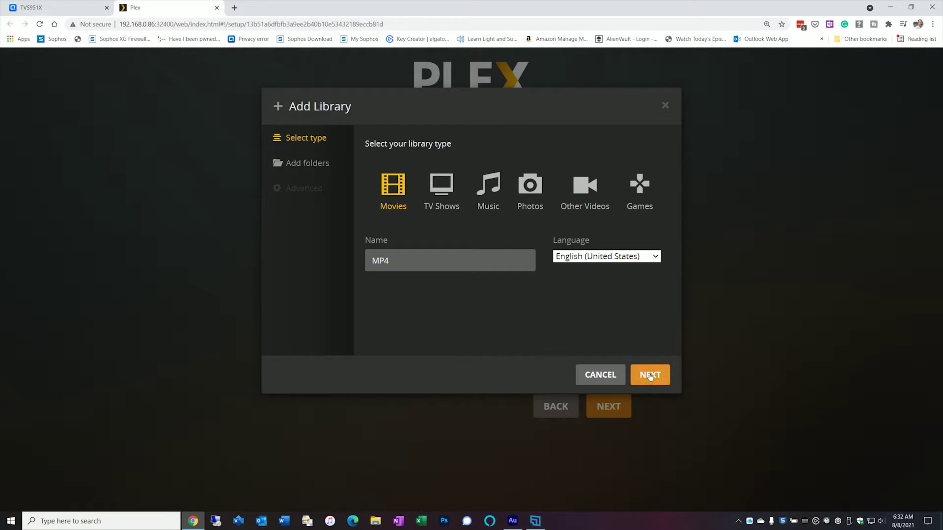
pyautogui.click(650, 375)
# Create the MP4 library with the folder /share/CACHEDEV2_DATA/MP4 and continue to the final setup stage
pyautogui.click(523, 175)
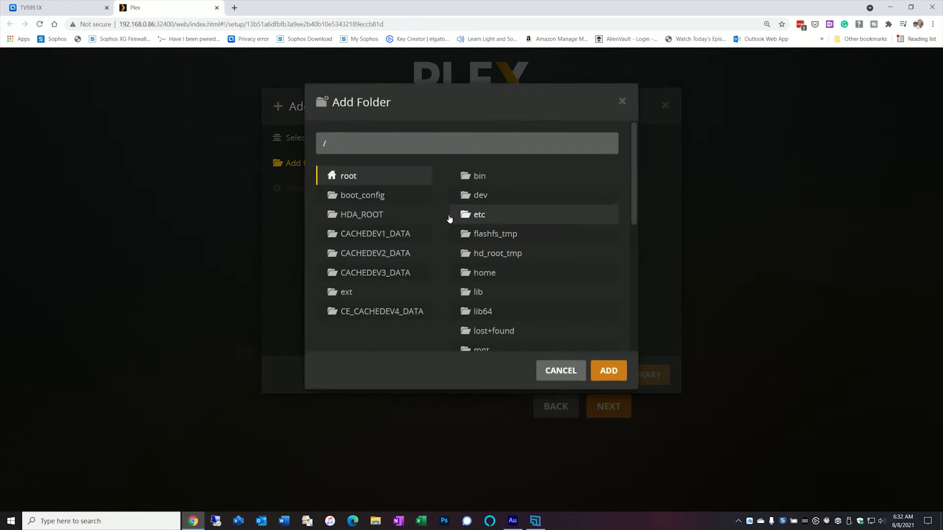
pyautogui.click(386, 258)
pyautogui.click(481, 219)
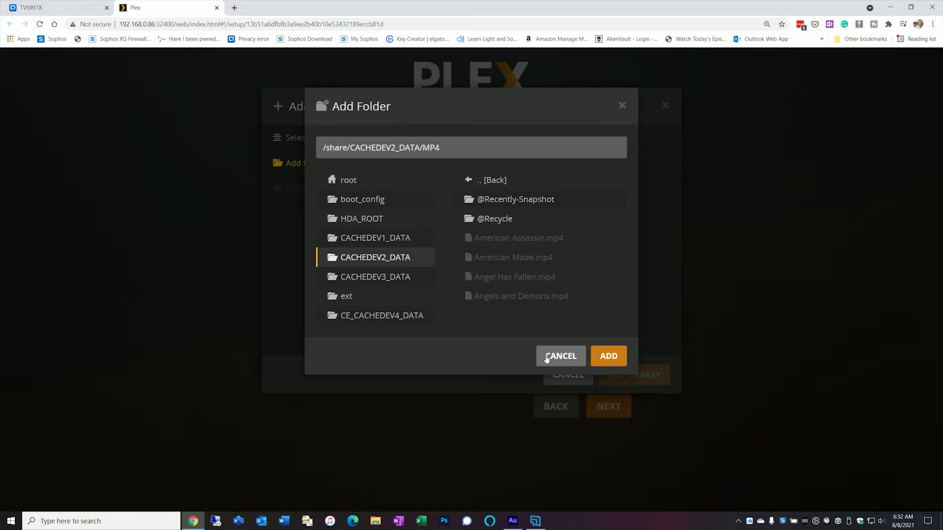
pyautogui.click(599, 357)
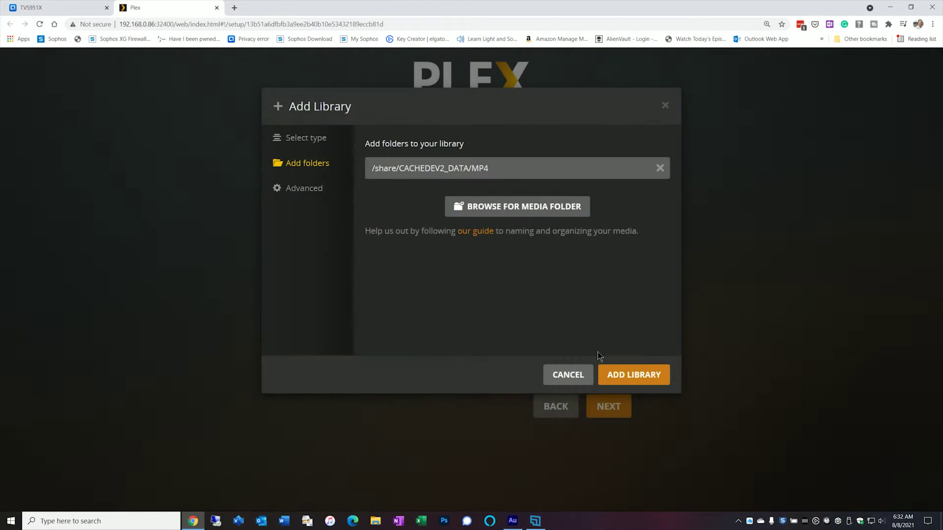
pyautogui.click(622, 377)
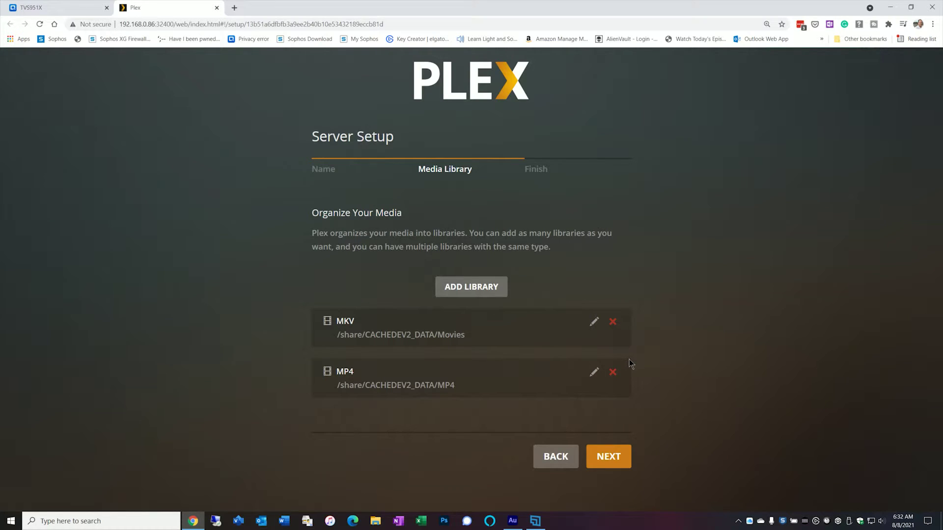
pyautogui.click(622, 462)
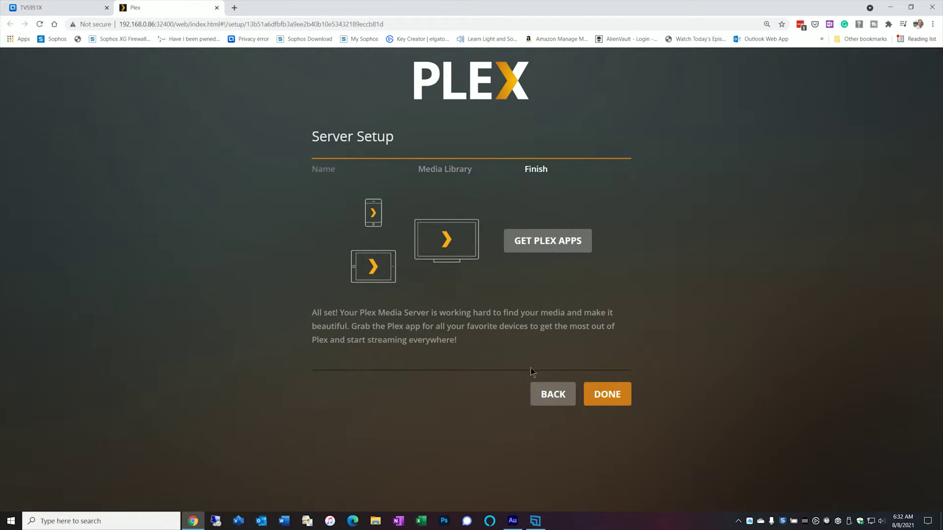
# Finish the server setup and fix the match of The Foreigner in the MKV library to the 2017 film
pyautogui.click(598, 401)
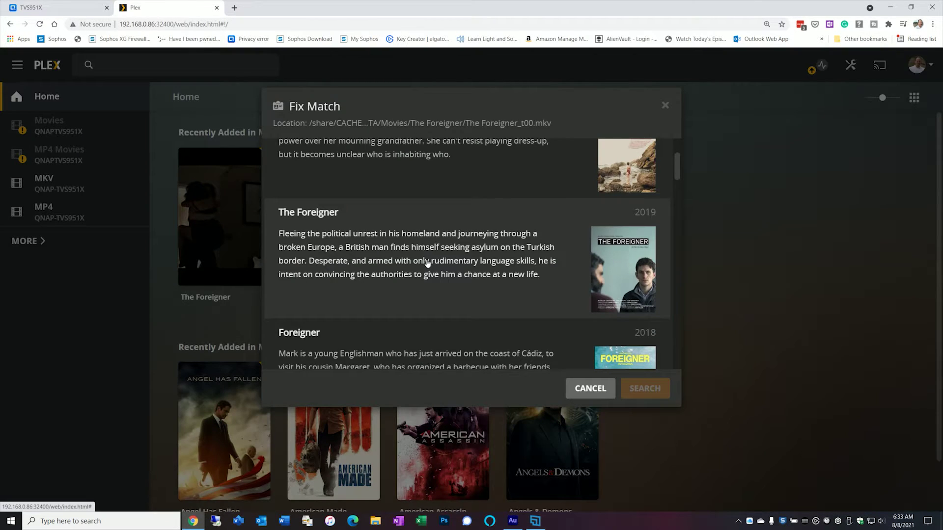
pyautogui.scroll(-9, 428, 263)
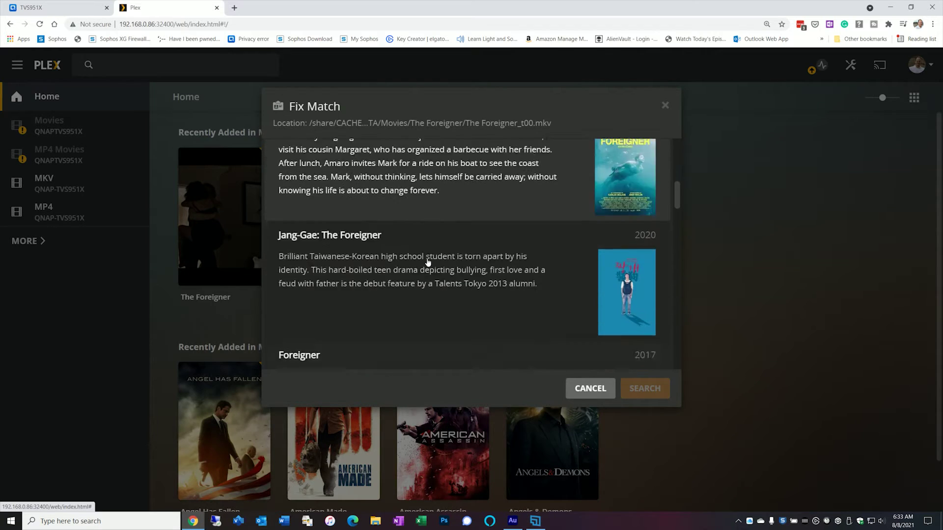
pyautogui.click(494, 244)
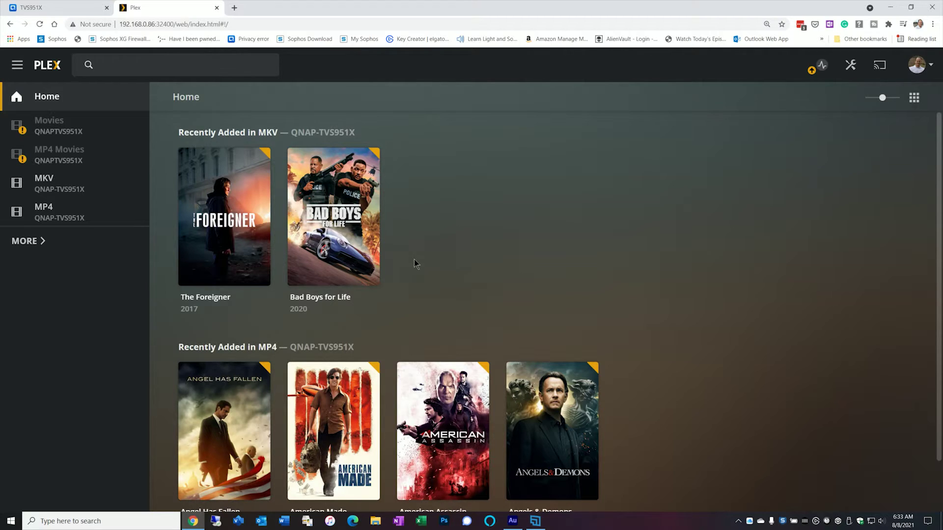
# Enable remote access for the QNAP-TVS951X server and set its internet upload speed to 10 Mbps
pyautogui.click(850, 64)
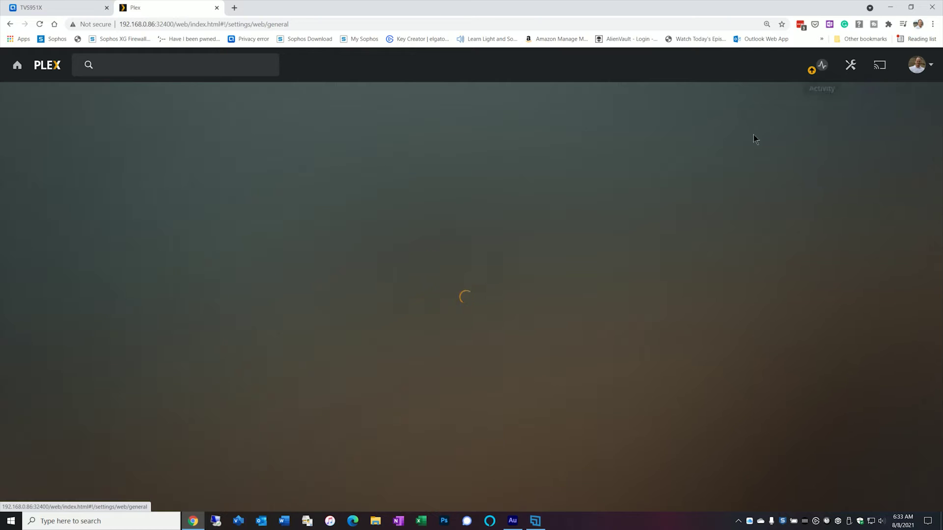
pyautogui.click(52, 488)
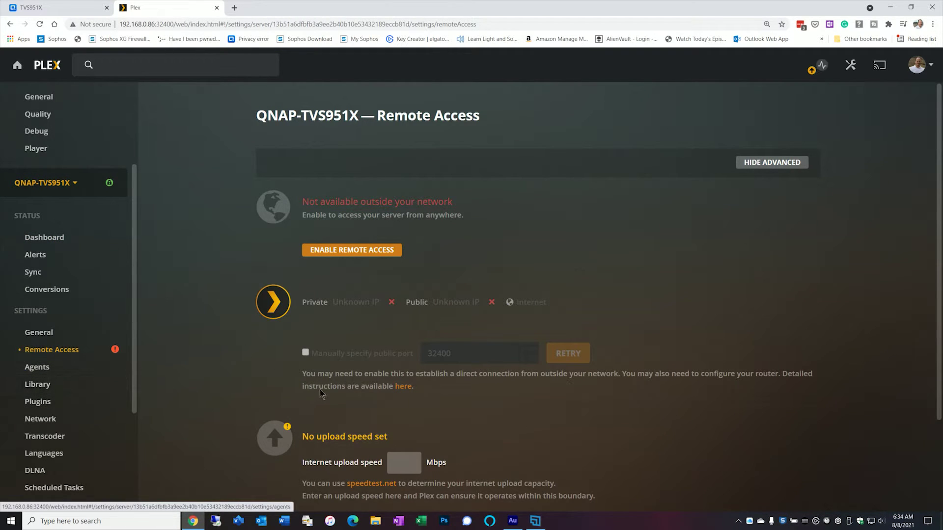
pyautogui.click(347, 252)
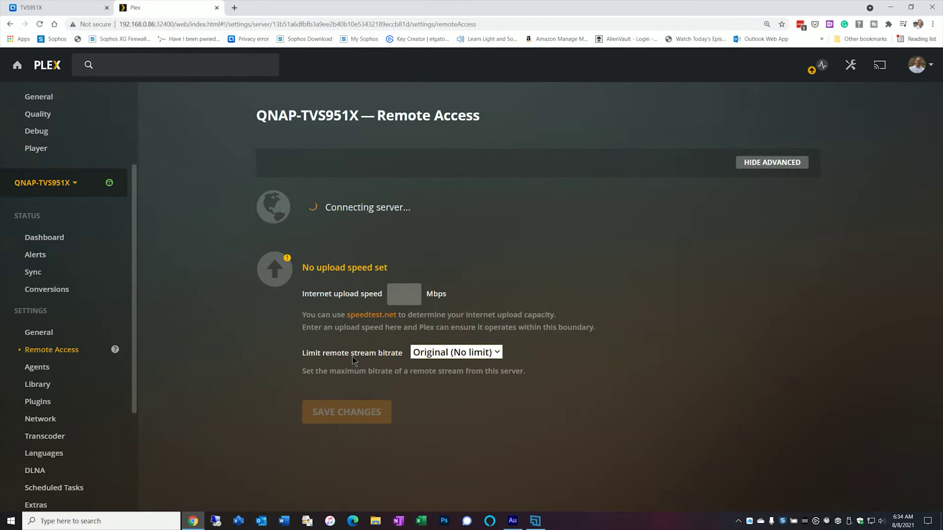
pyautogui.click(403, 294)
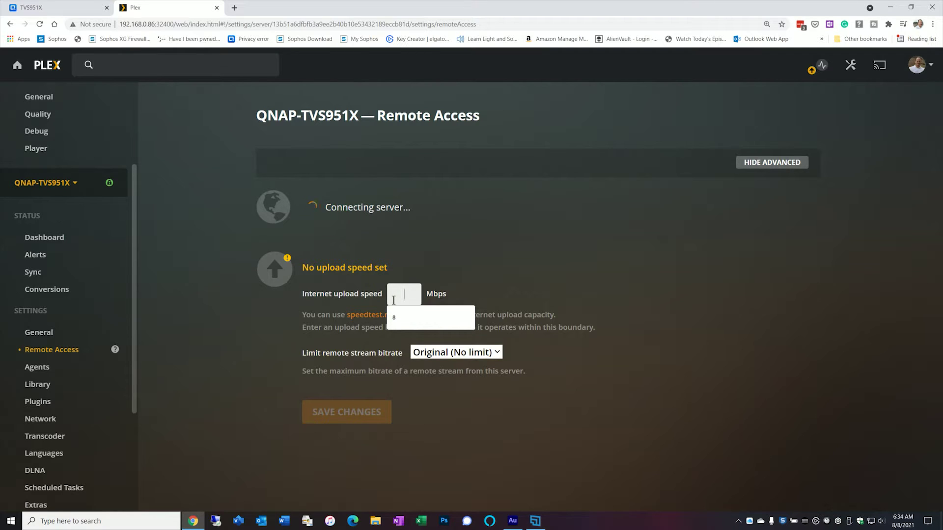
pyautogui.click(398, 315)
# Manually specify the public port for remote access as 32402
pyautogui.scroll(-1, 399, 315)
pyautogui.click(305, 306)
pyautogui.click(456, 315)
pyautogui.press('BackSpace')
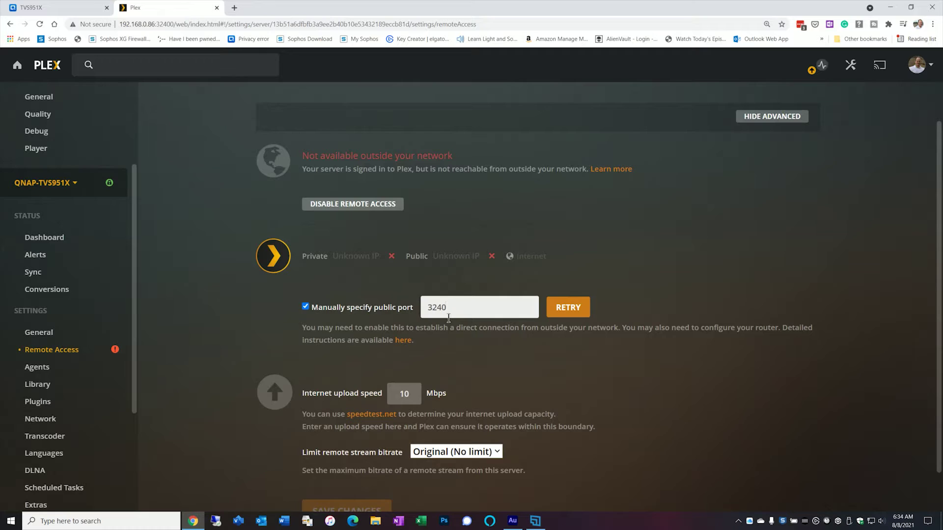
pyautogui.write('2')
# Limit the remote stream bitrate to 4 Mbps (720p) and save the remote access changes
pyautogui.scroll(-1, 419, 365)
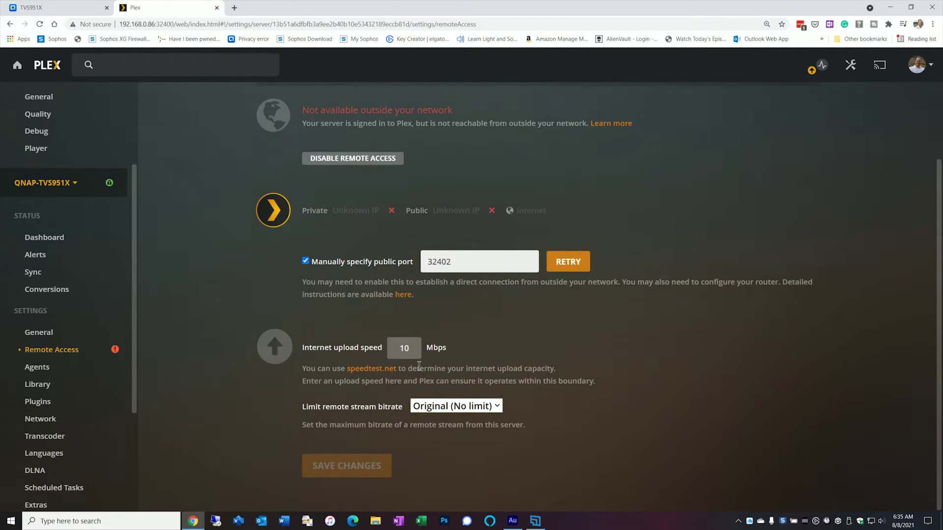
pyautogui.click(479, 411)
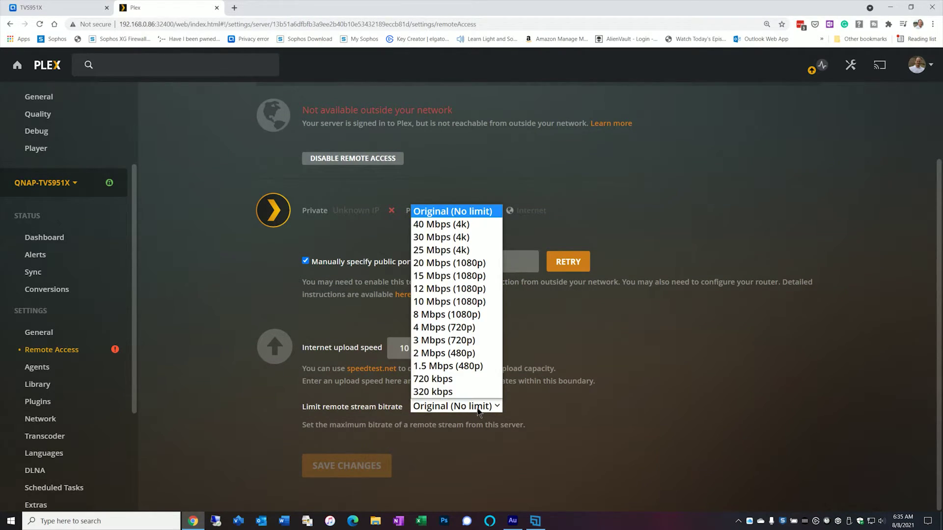
pyautogui.click(466, 329)
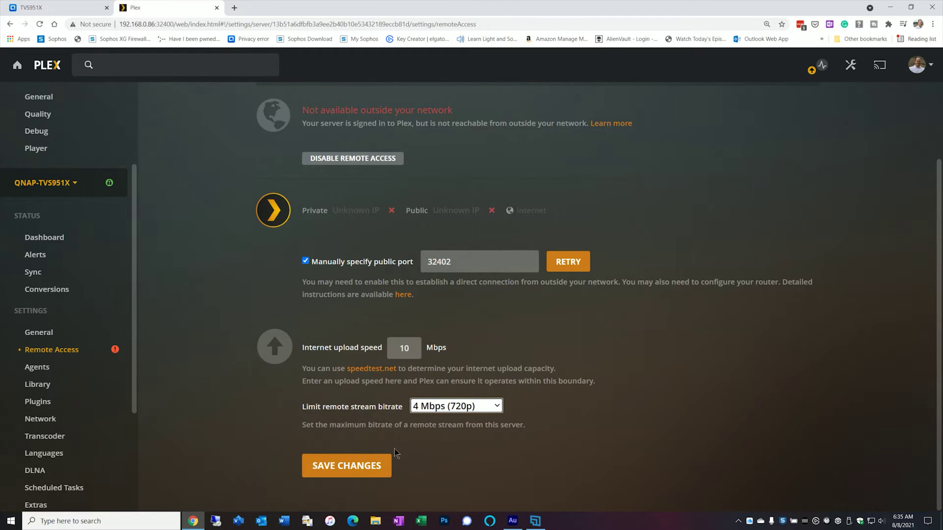
pyautogui.click(351, 466)
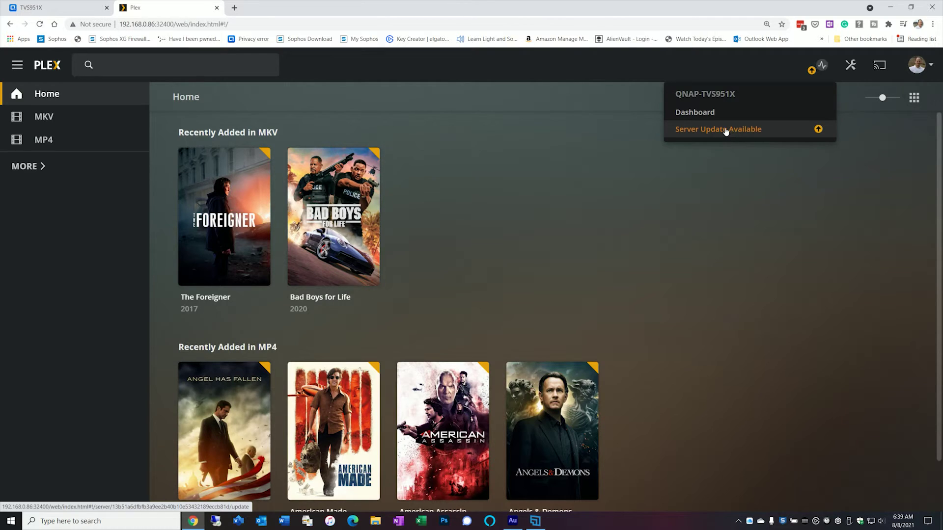
# Download the Plex Media Server 1.23.6.4881 update, locate the package in the Downloads folder, and close Plex
pyautogui.click(726, 131)
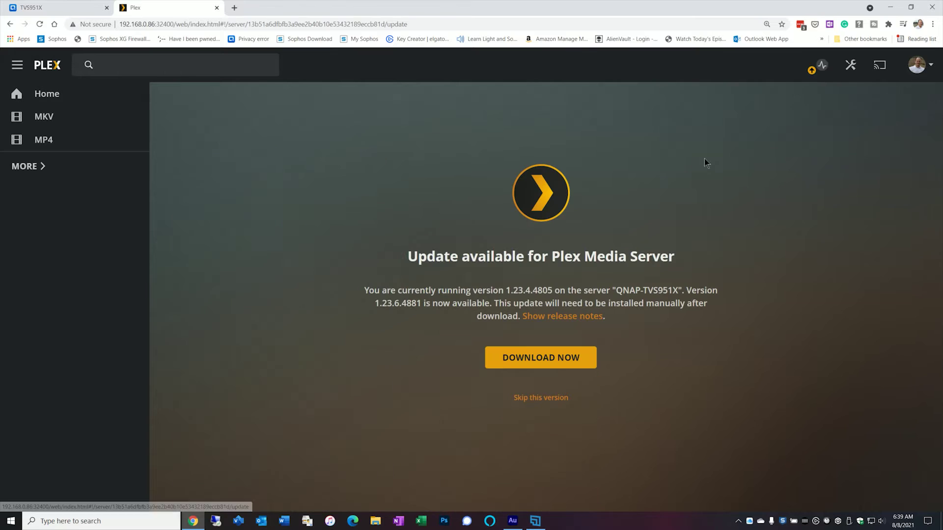
pyautogui.click(536, 356)
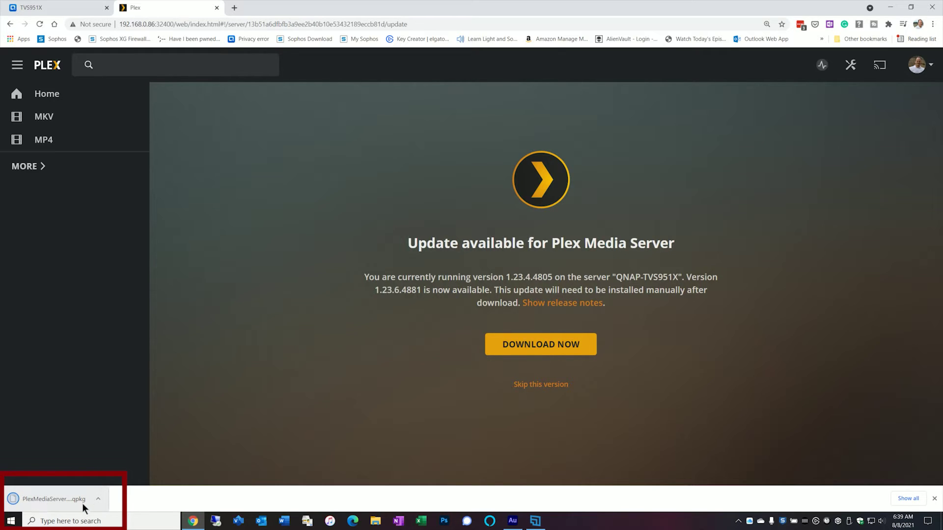
pyautogui.click(97, 499)
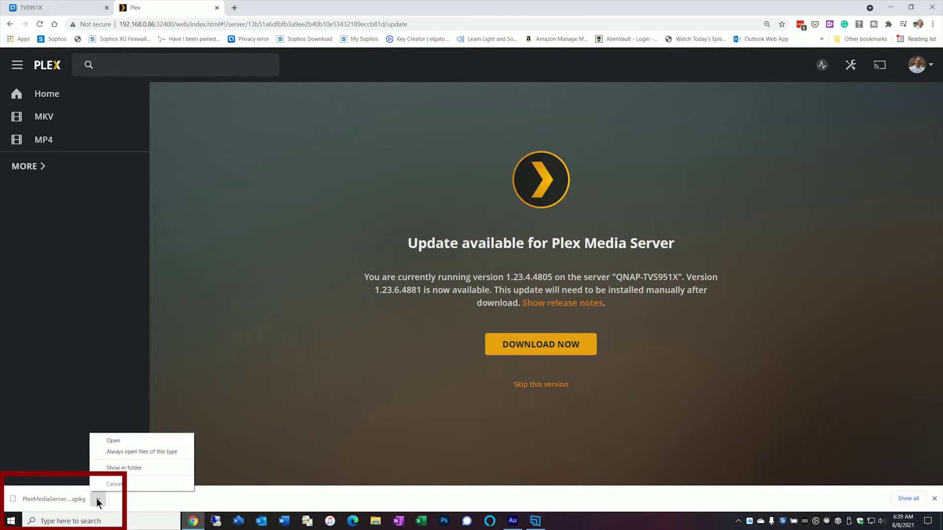
pyautogui.click(123, 468)
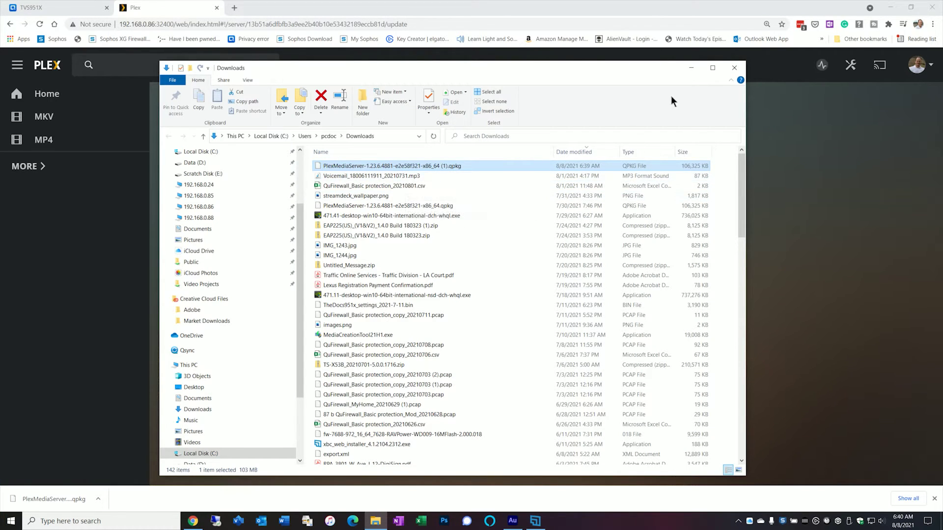
pyautogui.click(734, 67)
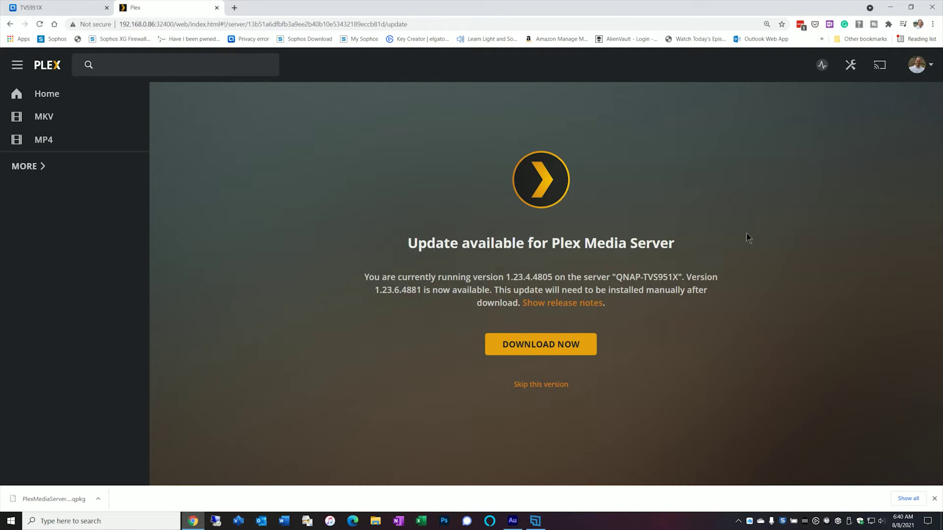
pyautogui.hotkey('ctrl', 'w')
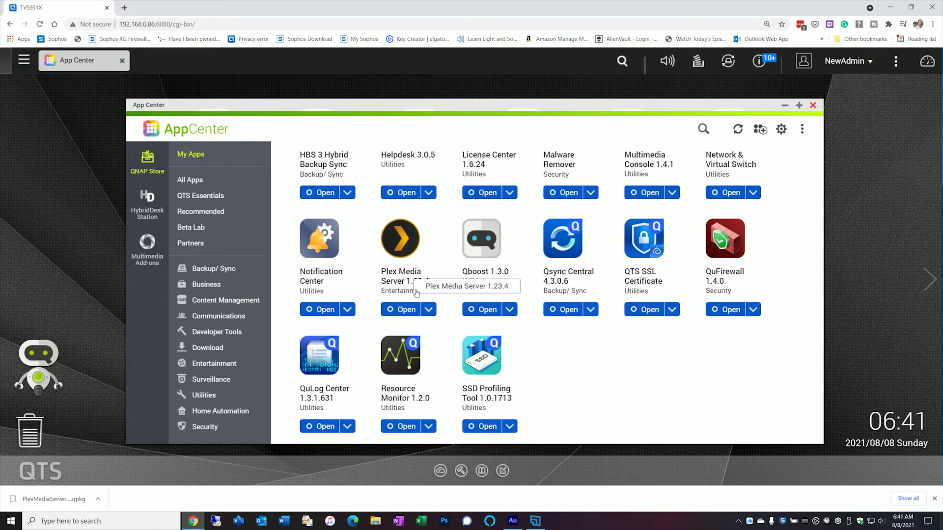
# Choose the downloaded PlexMediaServer-1.23.6.4881 package for manual installation in the QNAP App Center
pyautogui.click(761, 130)
pyautogui.click(454, 337)
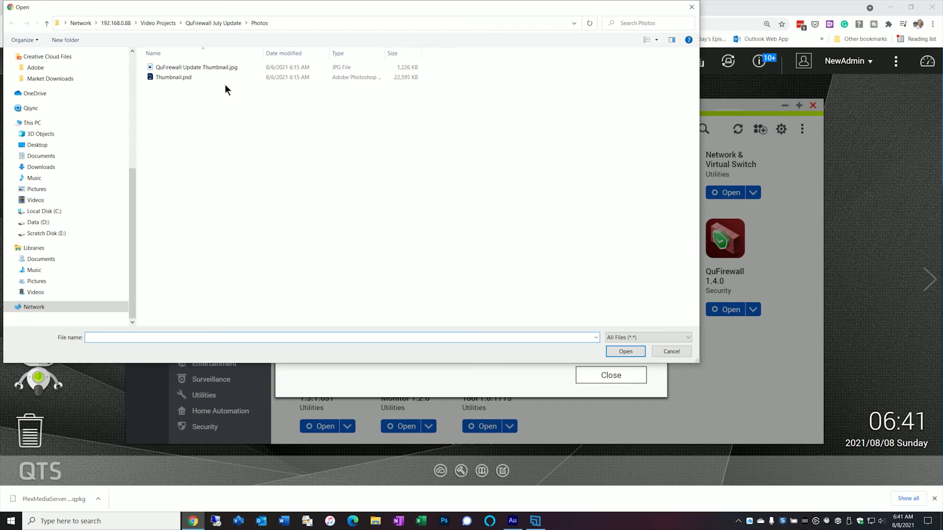
pyautogui.scroll(5, 53, 89)
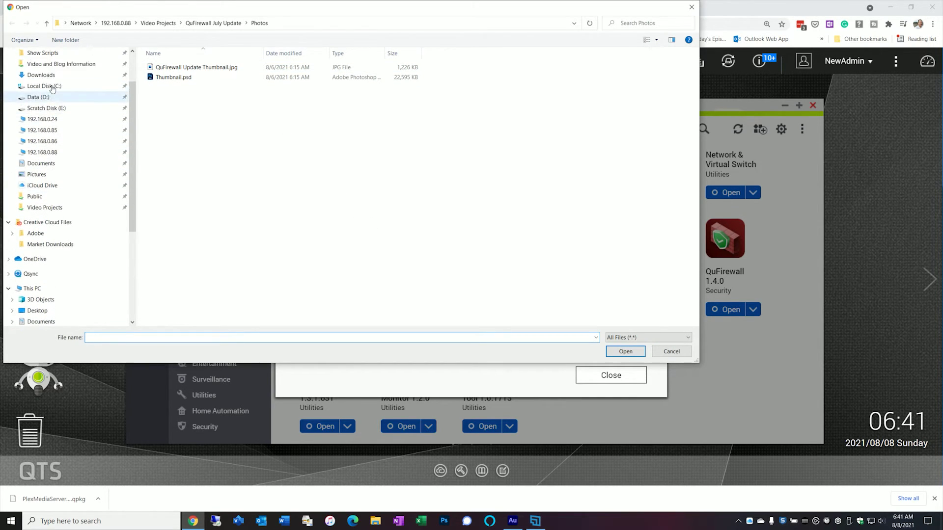
pyautogui.click(53, 88)
pyautogui.click(216, 78)
pyautogui.click(620, 351)
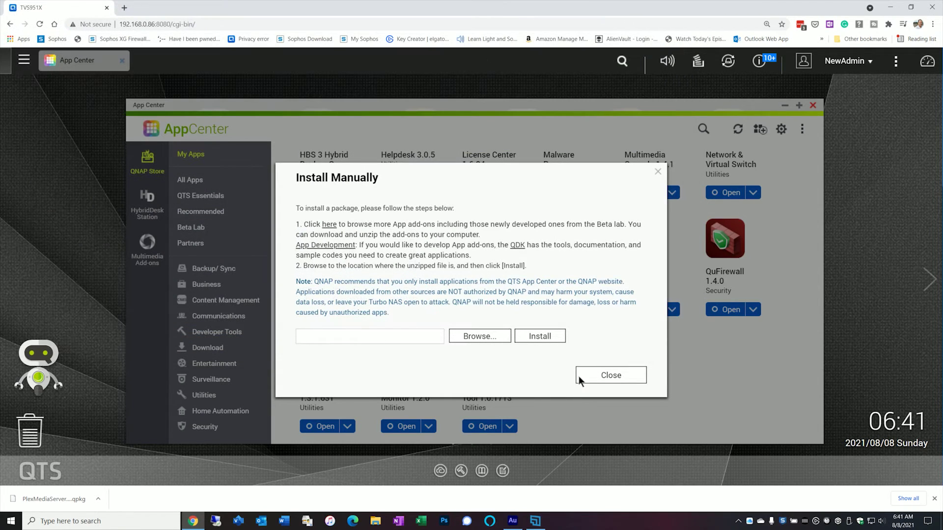
# Install the selected Plex package manually and close the installation dialog
pyautogui.click(539, 339)
pyautogui.click(465, 303)
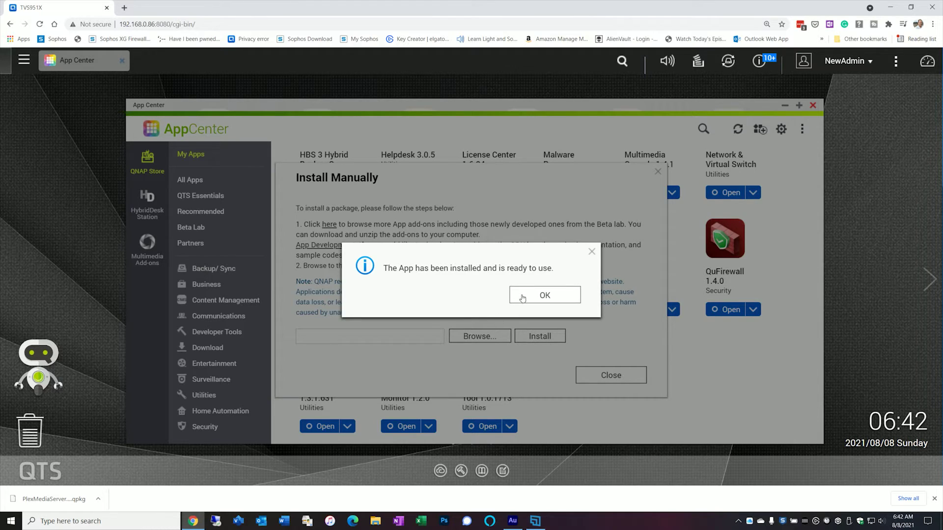
pyautogui.click(522, 297)
pyautogui.click(591, 375)
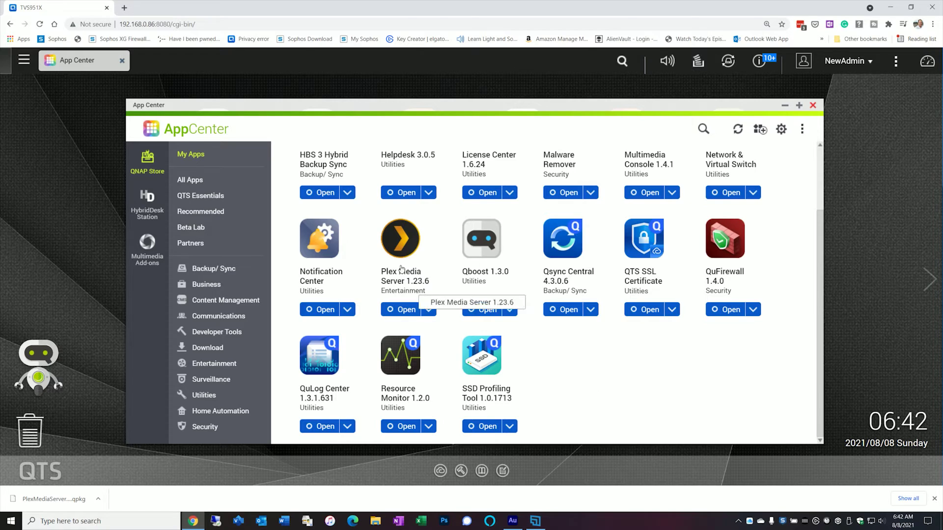
# Launch Plex Media Server from the App Center and show the QNAP-TVS951X server dashboard
pyautogui.click(401, 239)
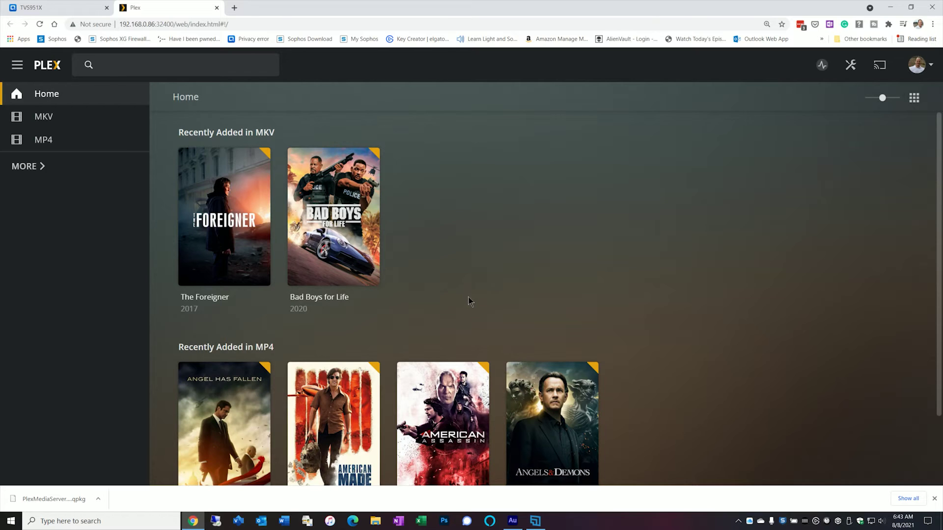
pyautogui.click(824, 66)
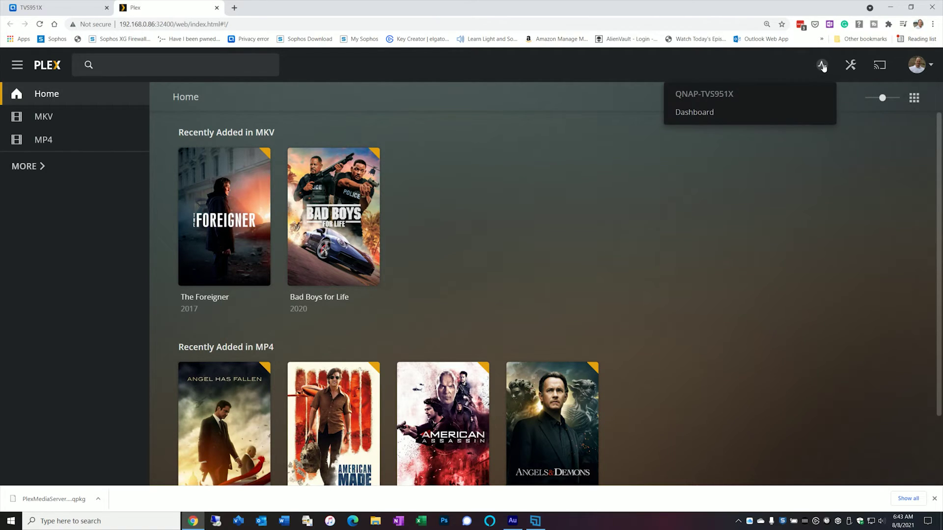
pyautogui.click(713, 113)
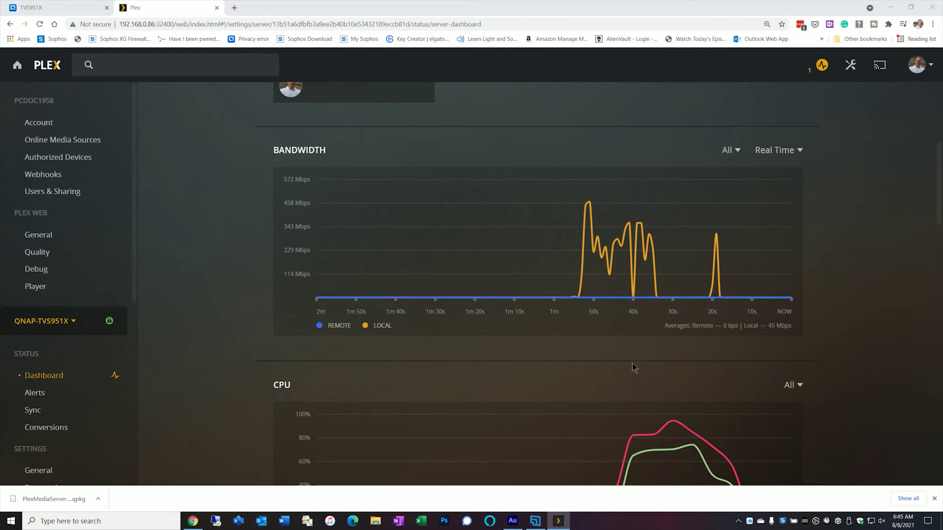
# Examine the dashboard's now-playing transcode details and the bandwidth and CPU graphs while movies are streaming
pyautogui.scroll(-2, 619, 324)
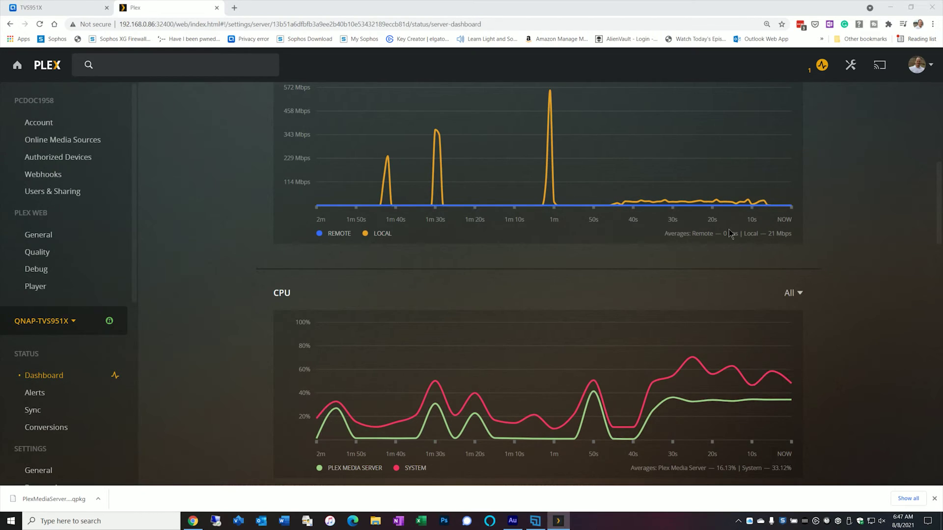
pyautogui.scroll(8, 730, 233)
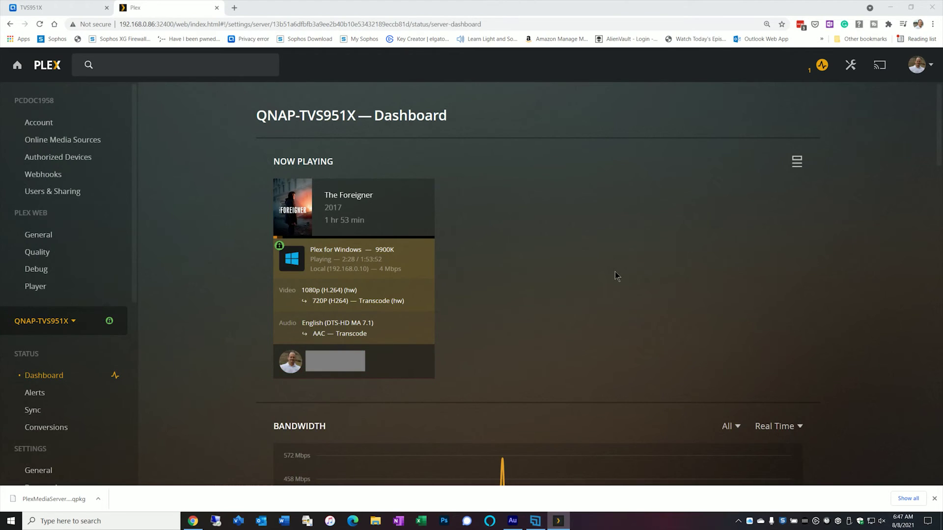
pyautogui.scroll(-1, 602, 286)
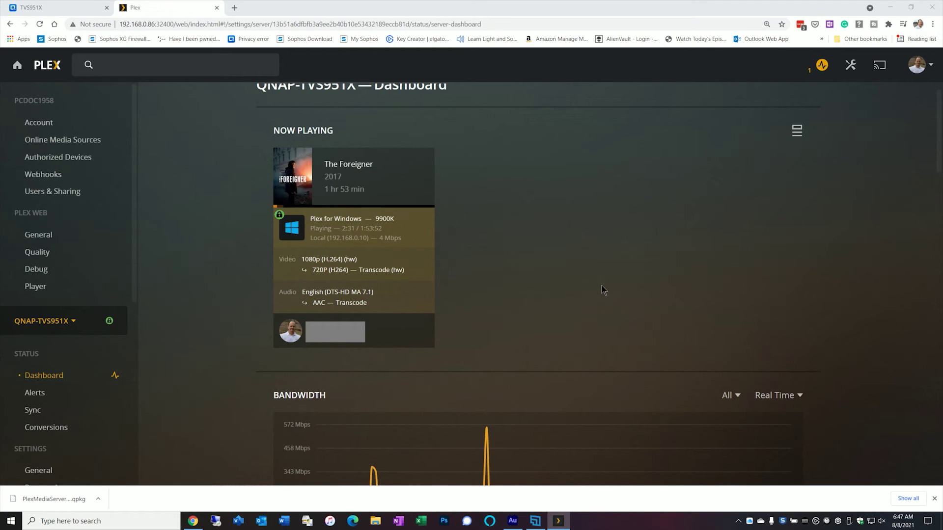
pyautogui.scroll(-8, 603, 289)
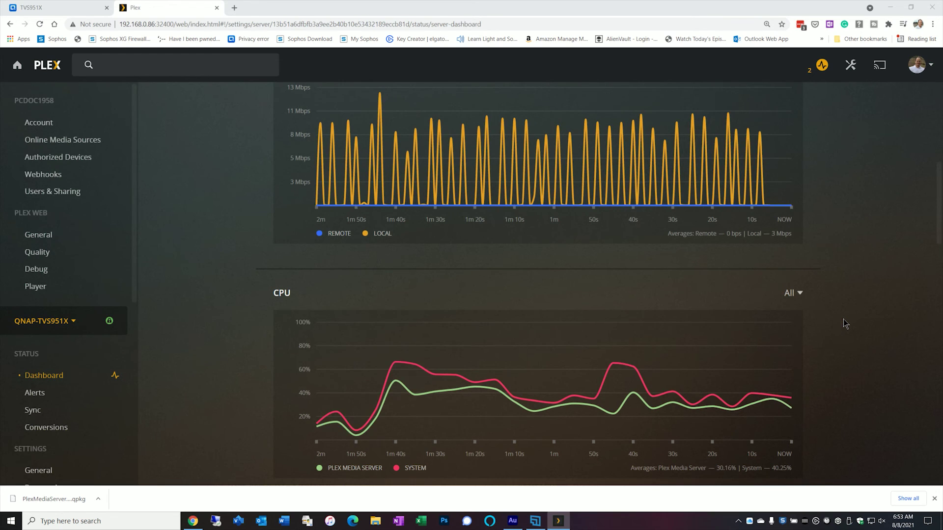
pyautogui.scroll(8, 829, 196)
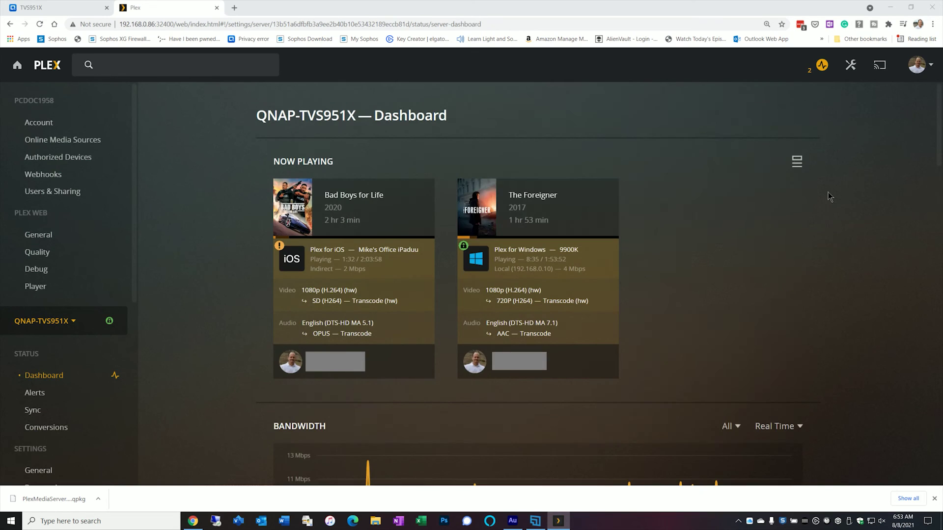
pyautogui.scroll(-1, 829, 199)
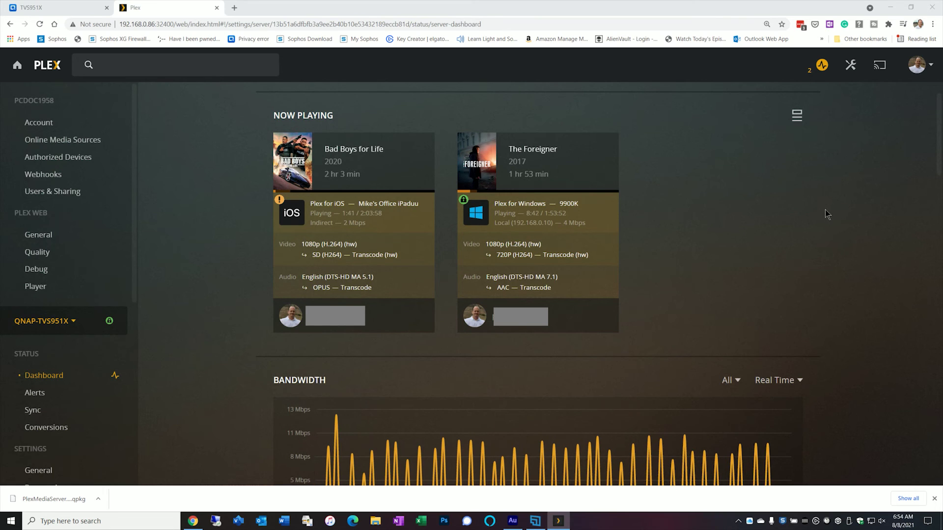
pyautogui.scroll(-7, 789, 216)
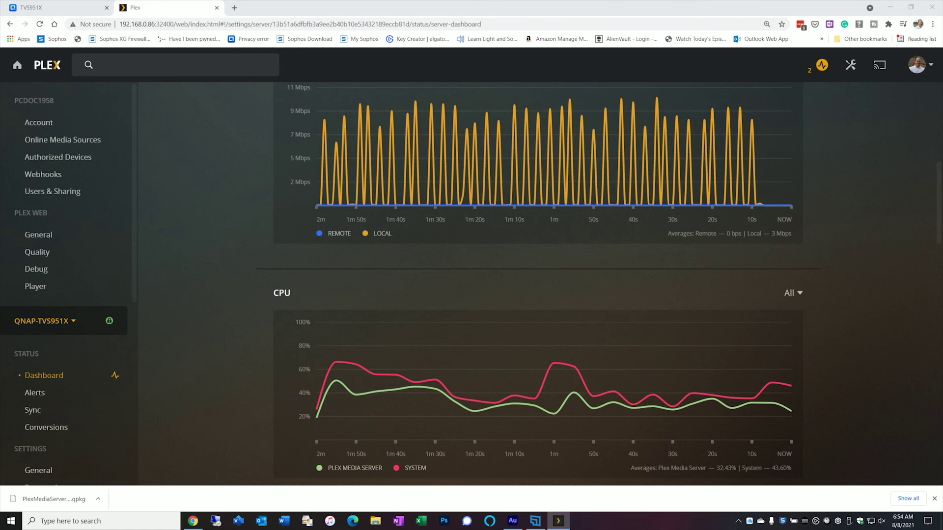
pyautogui.scroll(1, 407, 121)
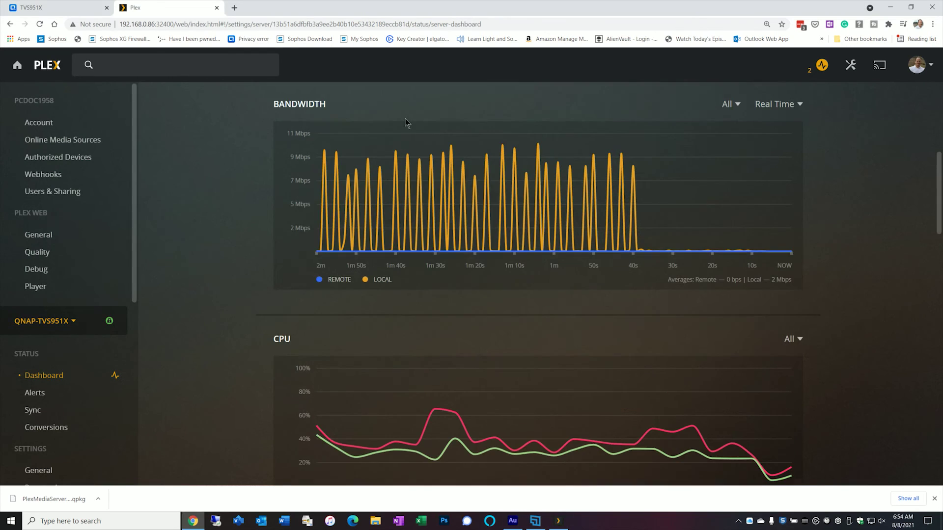
pyautogui.scroll(-1, 408, 106)
pyautogui.scroll(1, 408, 110)
pyautogui.scroll(-1, 845, 270)
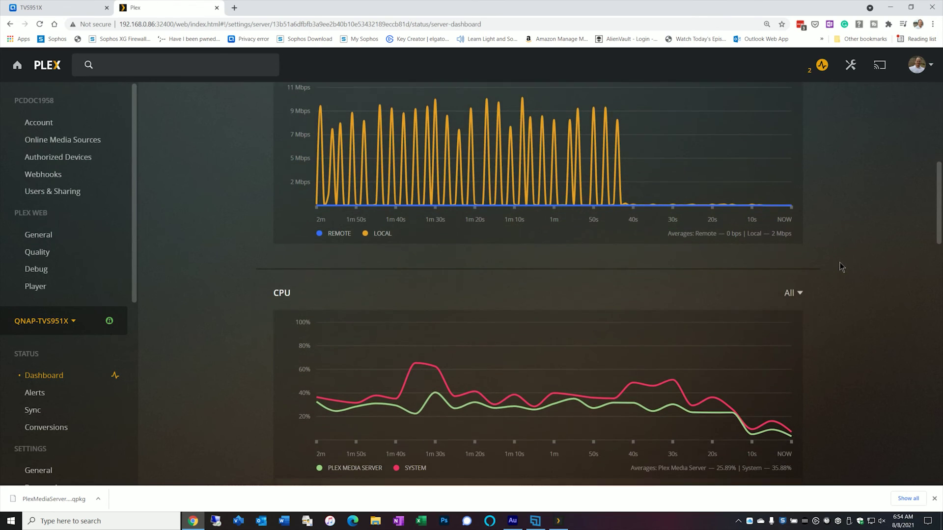